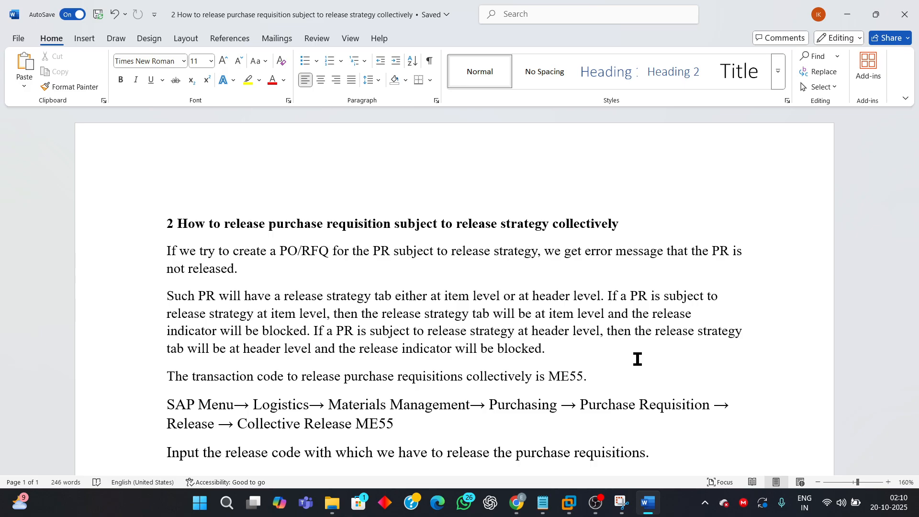
Copy the first purchase requisition number from the list in the release strategy notes.
{"action": "scroll", "coordinate": [642, 353], "scroll_direction": "down", "scroll_amount": 3}
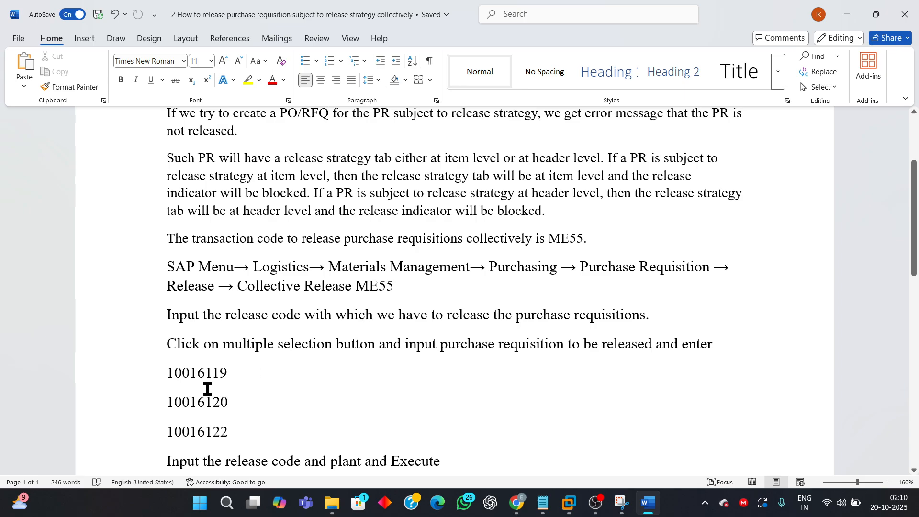
{"action": "triple_click", "coordinate": [193, 373]}
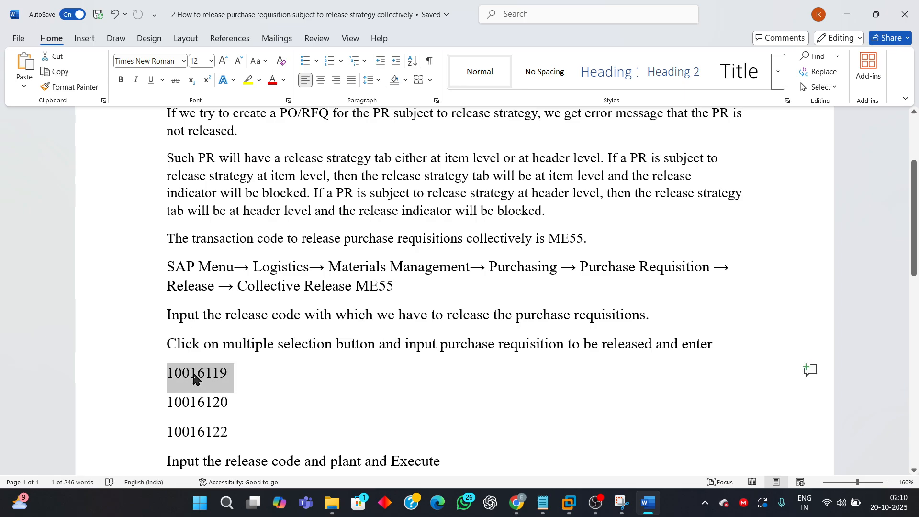
{"action": "right_click", "coordinate": [194, 375]}
{"action": "left_click", "coordinate": [233, 179]}
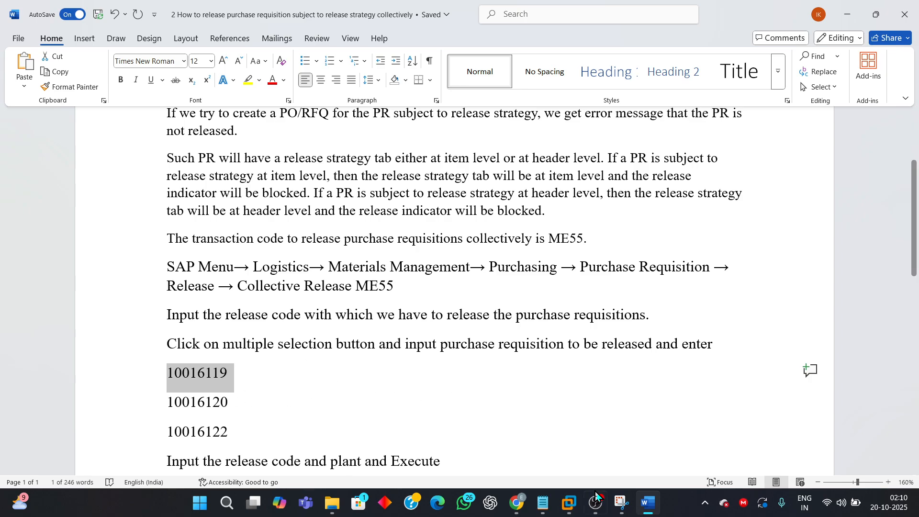
Switch to SAP in the VMware machine, start transaction ME53N and display the purchase requisition with the copied number.
{"action": "mouse_move", "coordinate": [572, 509]}
{"action": "left_click", "coordinate": [656, 434]}
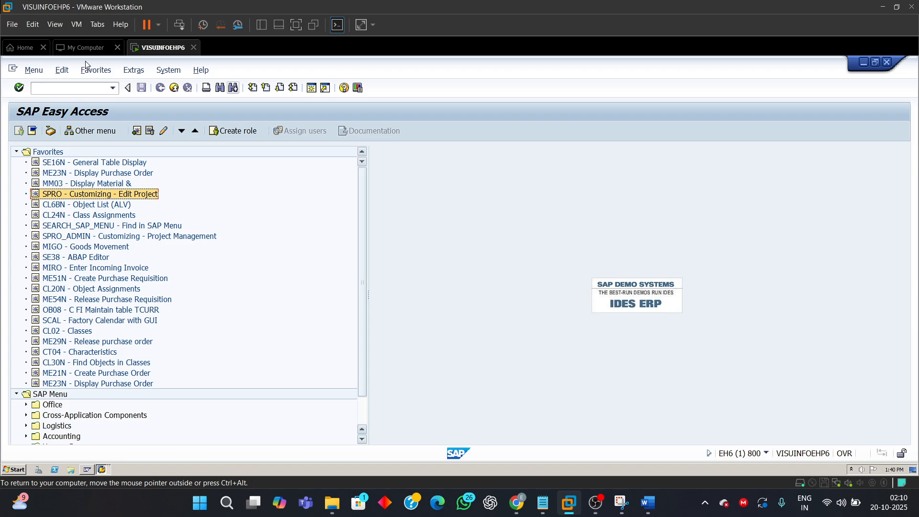
{"action": "left_click", "coordinate": [60, 88]}
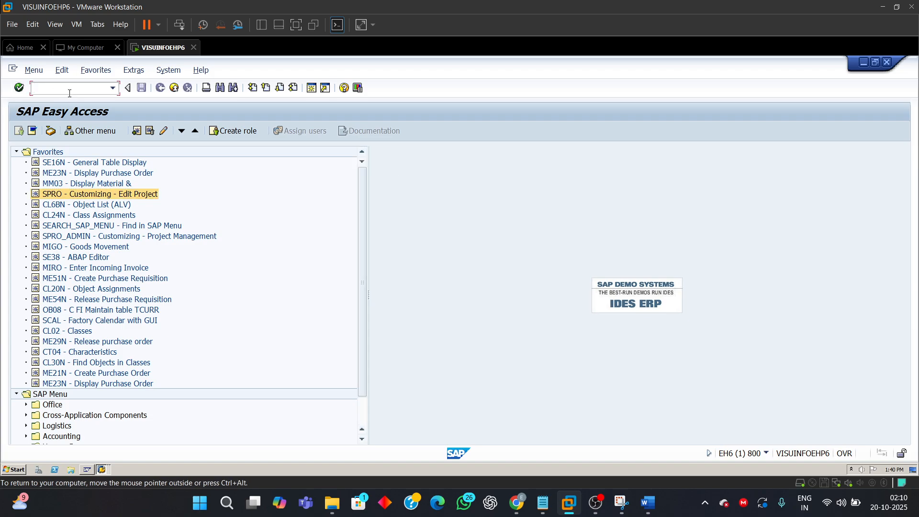
{"action": "type", "text": "ME53N"}
{"action": "key", "text": "Return"}
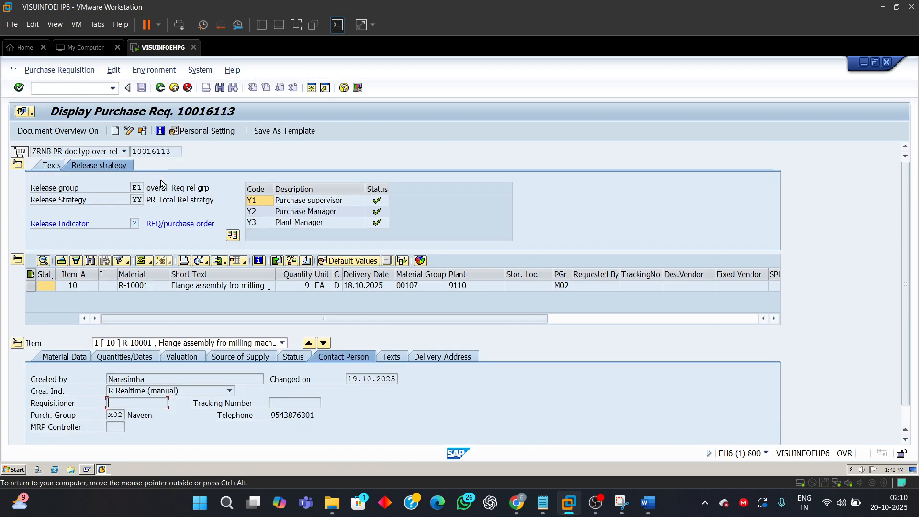
{"action": "left_click", "coordinate": [144, 132]}
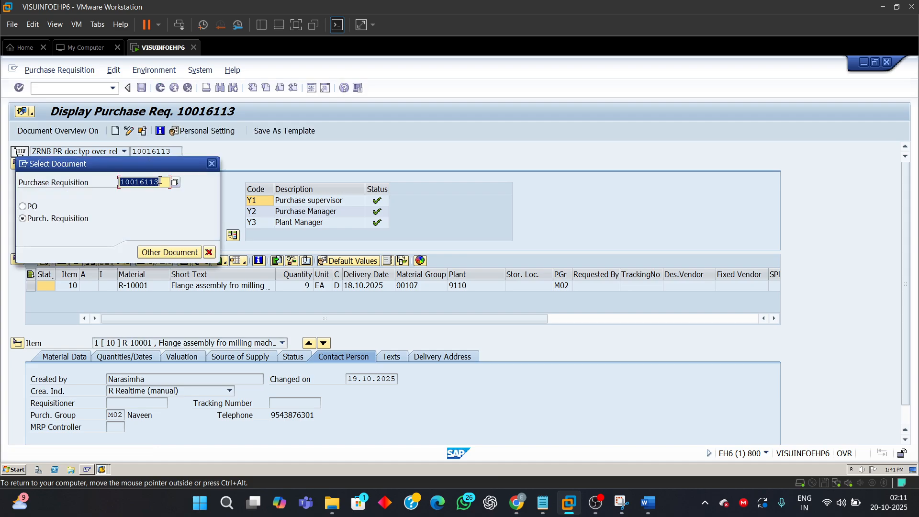
{"action": "key", "text": "ctrl+v"}
{"action": "key", "text": "Return"}
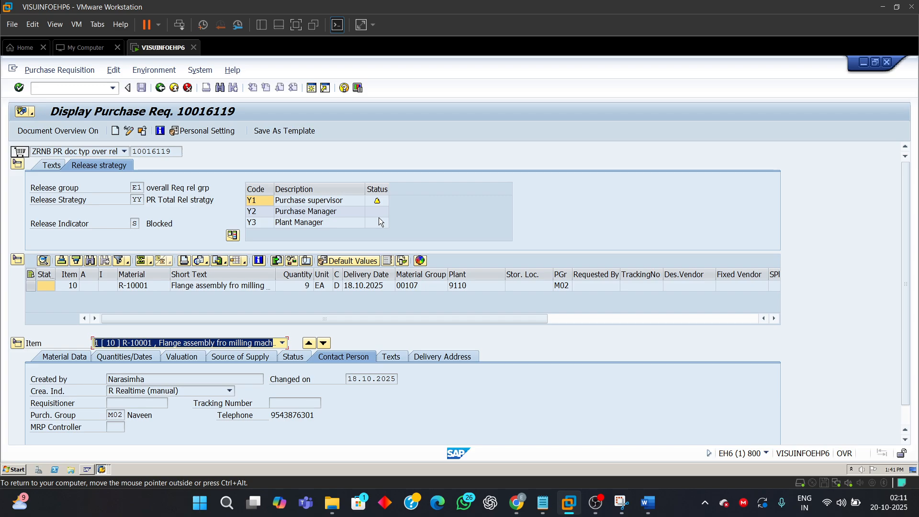
Examine the requisition's release strategy: release codes Y1, Y2 and Y3 with their descriptions, and the release indicator.
{"action": "left_click", "coordinate": [267, 206]}
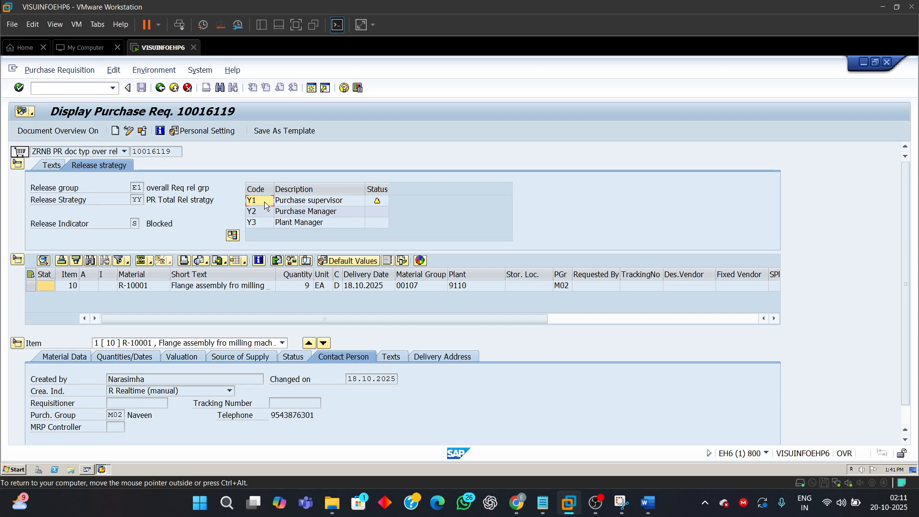
{"action": "left_click", "coordinate": [295, 207]}
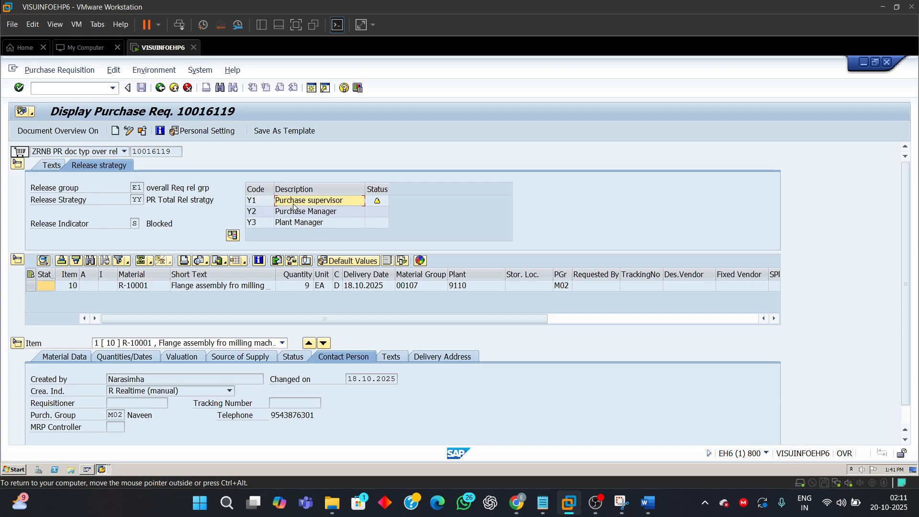
{"action": "left_click", "coordinate": [258, 201]}
{"action": "left_click", "coordinate": [294, 213]}
{"action": "left_click", "coordinate": [262, 216]}
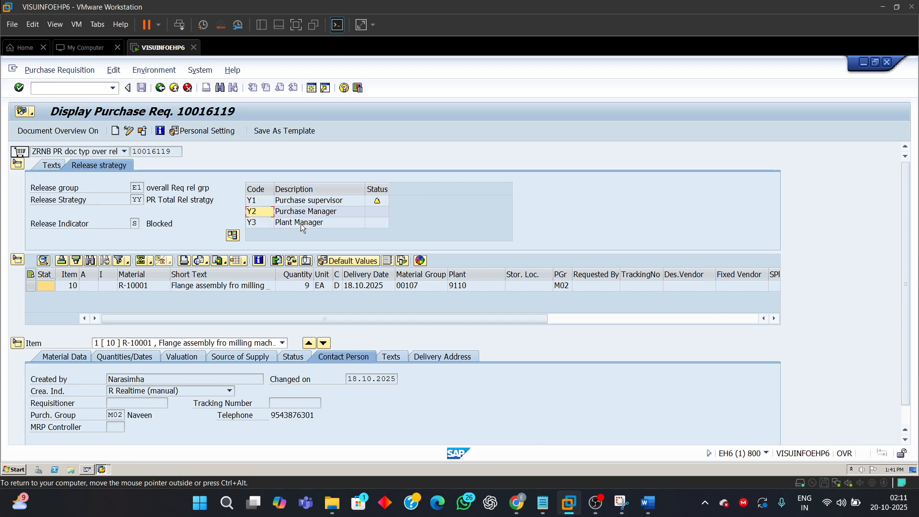
{"action": "left_click", "coordinate": [287, 225]}
{"action": "left_click", "coordinate": [260, 222]}
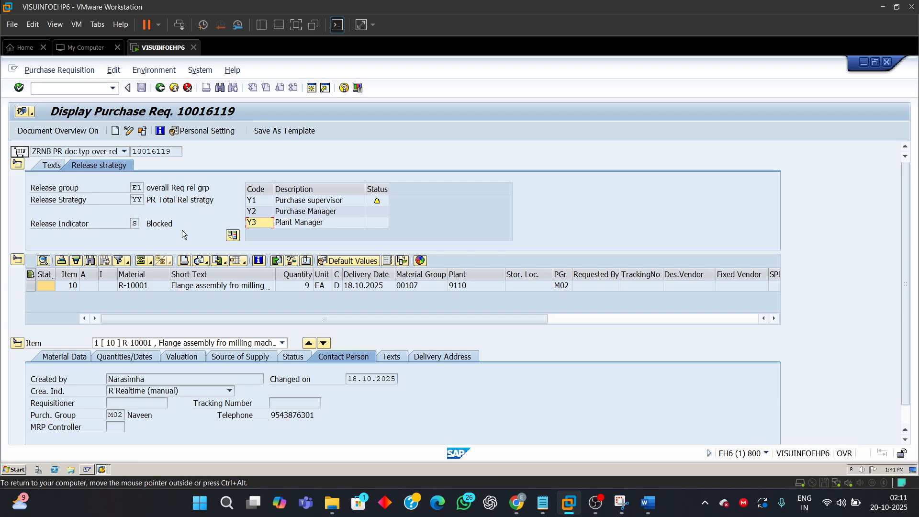
{"action": "left_click_drag", "start_coordinate": [144, 224], "coordinate": [201, 229]}
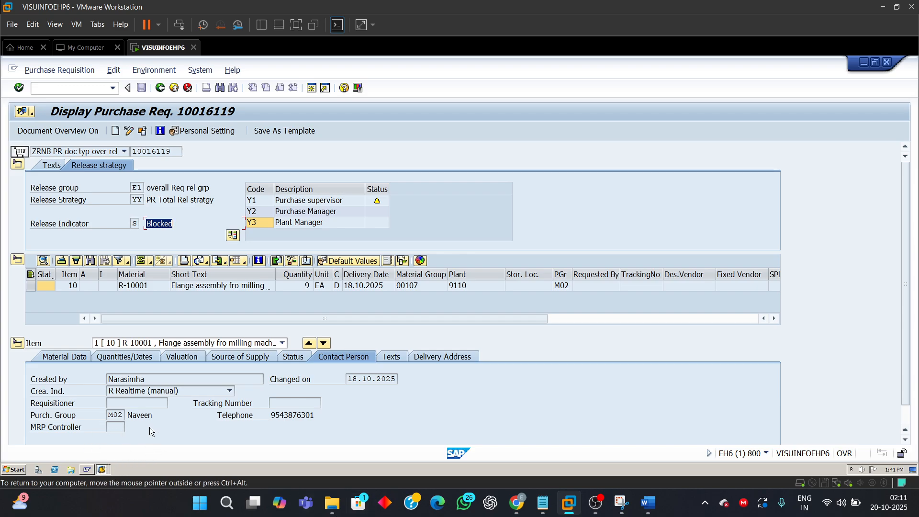
Switch to another open SAP session, leave its requisition display and start the ME21N Create Purchase Order transaction.
{"action": "left_click", "coordinate": [102, 471]}
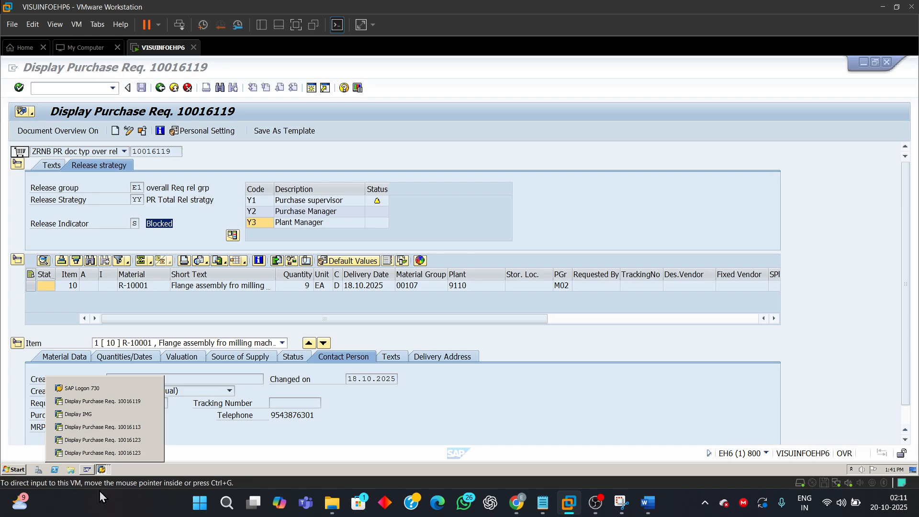
{"action": "left_click", "coordinate": [134, 454]}
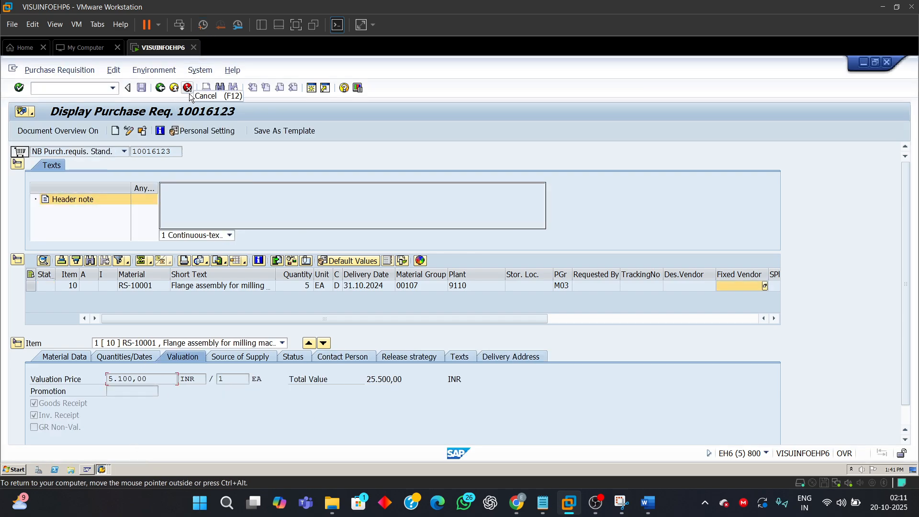
{"action": "left_click", "coordinate": [160, 89]}
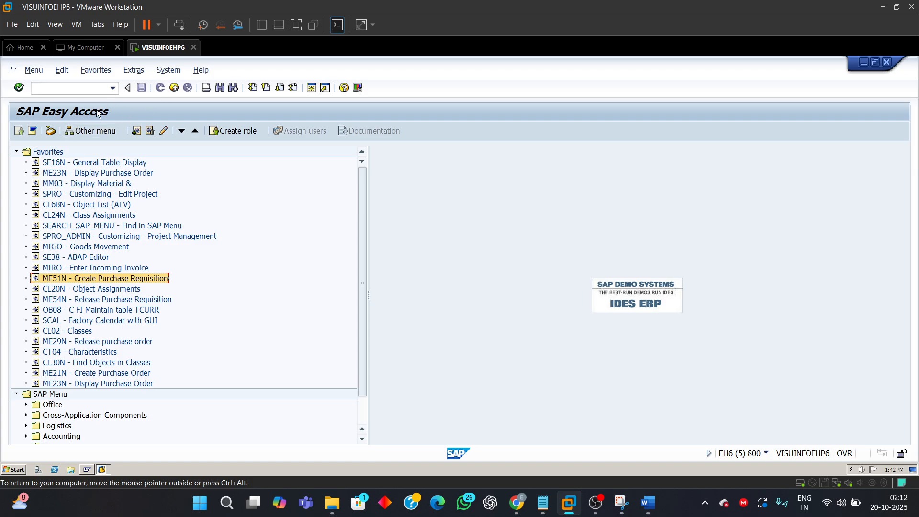
{"action": "double_click", "coordinate": [83, 374]}
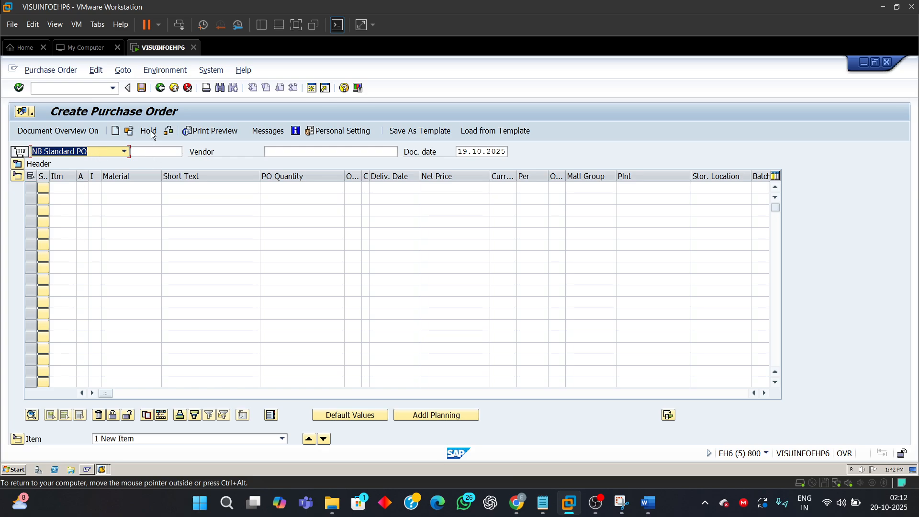
{"action": "left_click", "coordinate": [113, 88]}
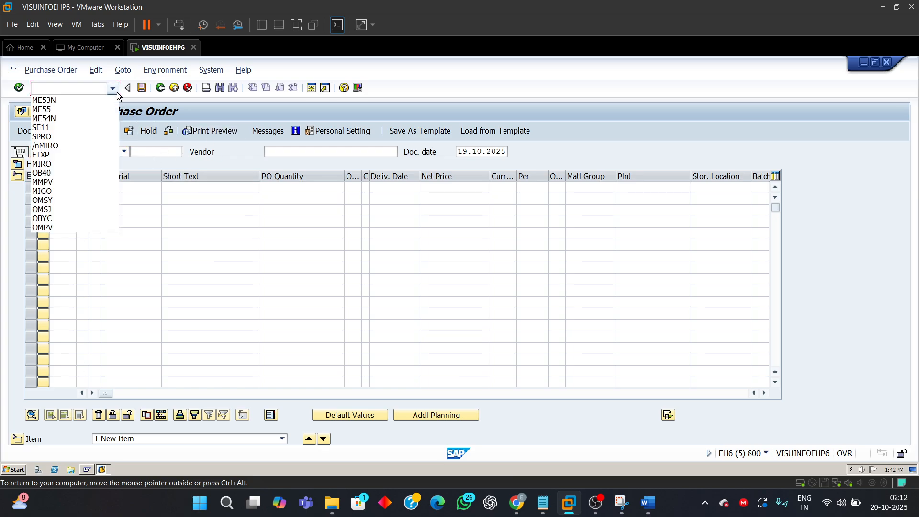
{"action": "left_click", "coordinate": [182, 295]}
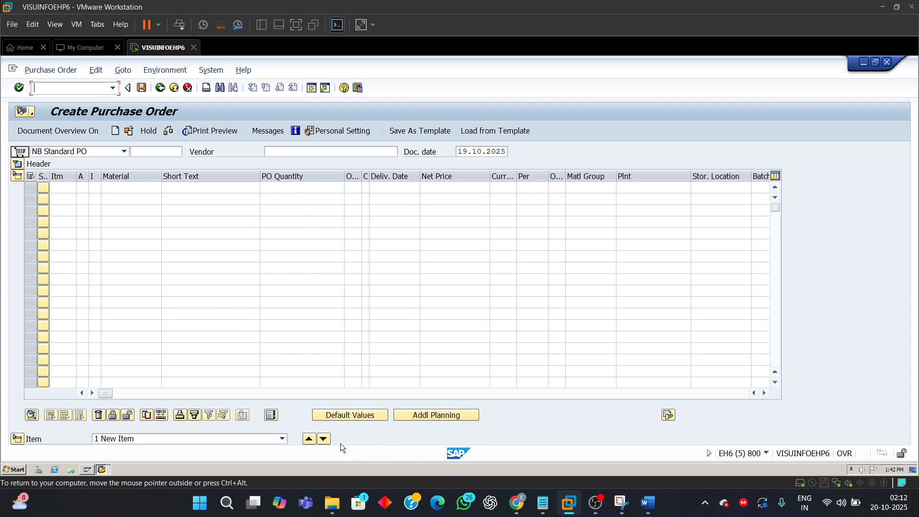
{"action": "left_click", "coordinate": [648, 502]}
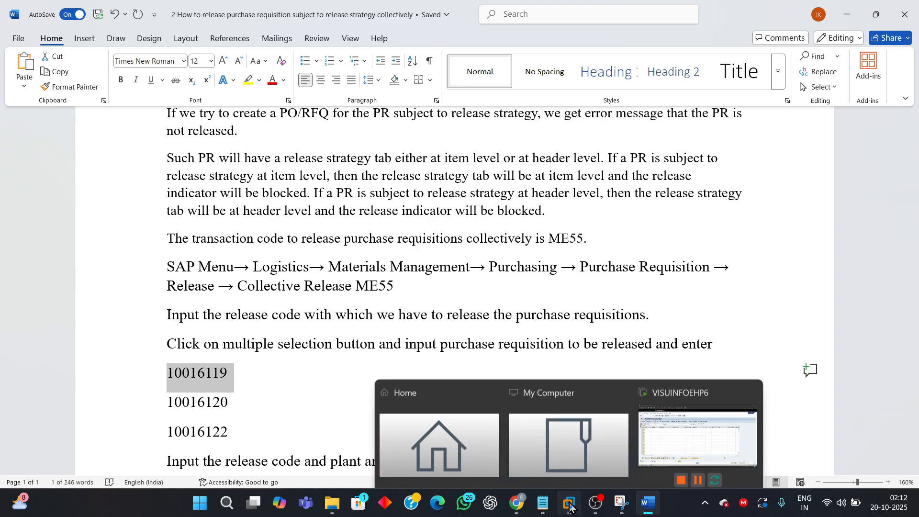
{"action": "mouse_move", "coordinate": [569, 503]}
{"action": "left_click", "coordinate": [701, 433]}
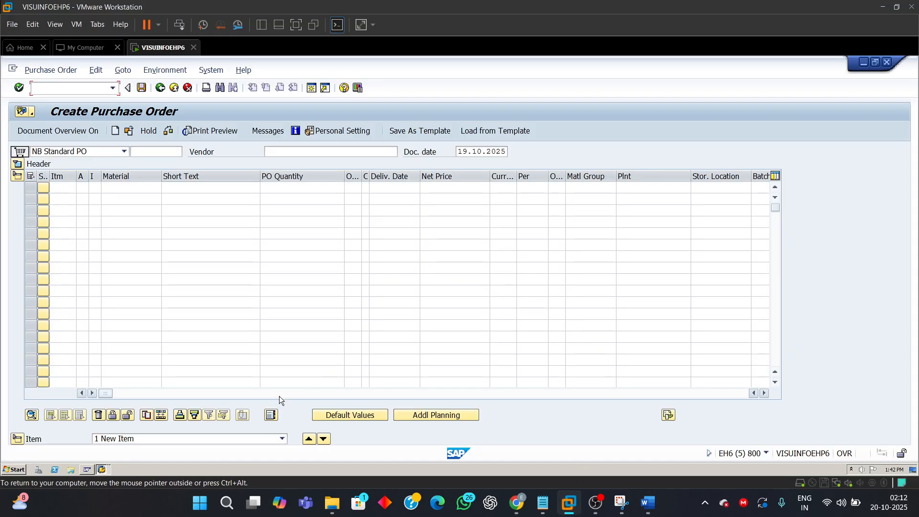
Reference the copied purchase requisition number with requisition item 10 in the first line of the new purchase order.
{"action": "left_click", "coordinate": [101, 391]}
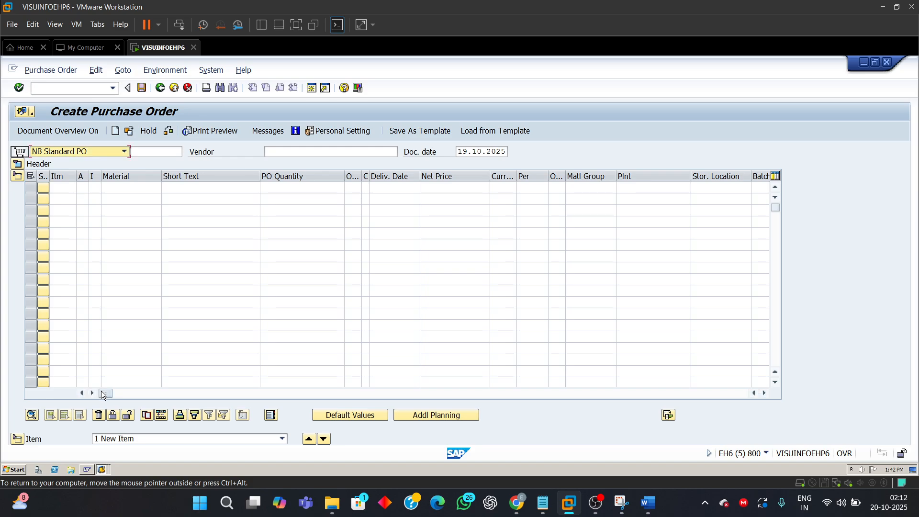
{"action": "left_click_drag", "start_coordinate": [103, 394], "coordinate": [301, 400]}
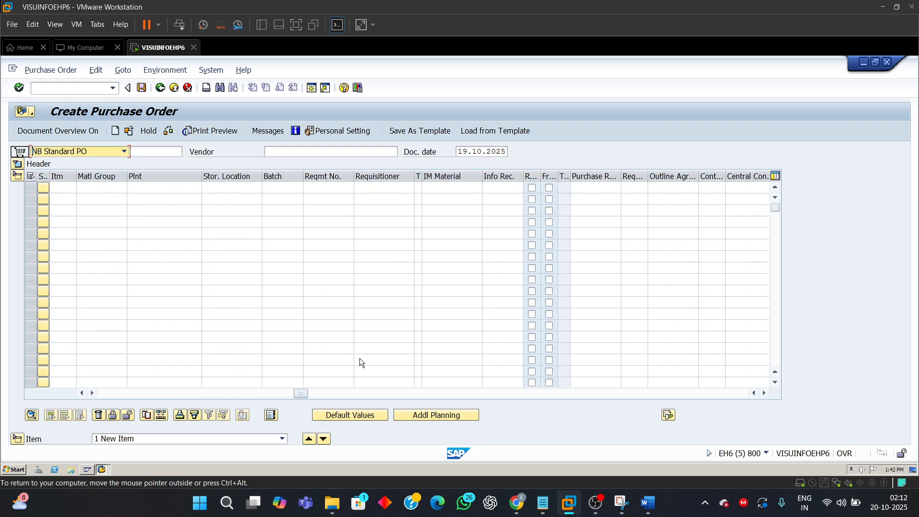
{"action": "left_click", "coordinate": [579, 190]}
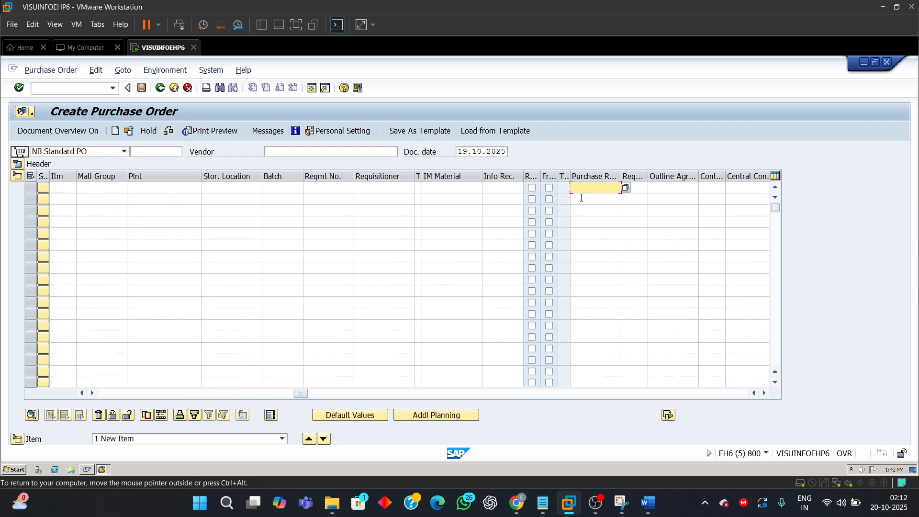
{"action": "key", "text": "ctrl+v"}
{"action": "left_click", "coordinate": [637, 190]}
{"action": "type", "text": "10"}
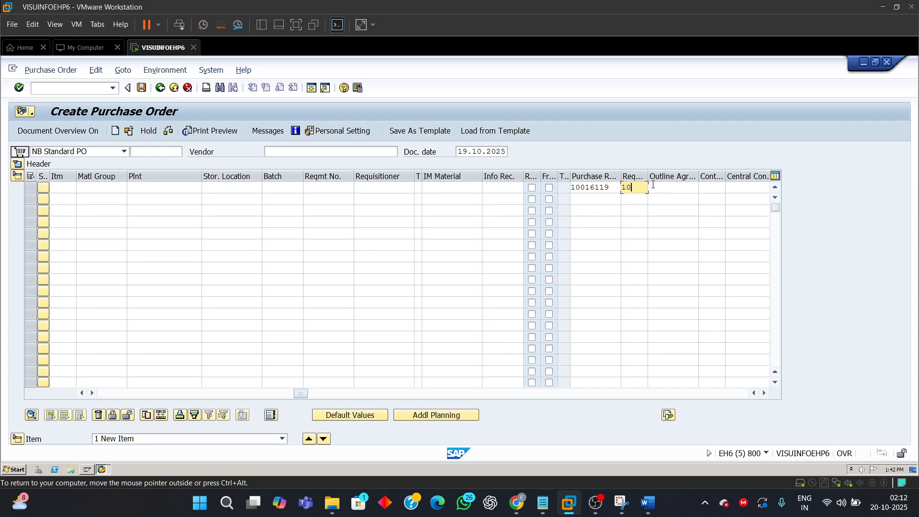
{"action": "key", "text": "Return"}
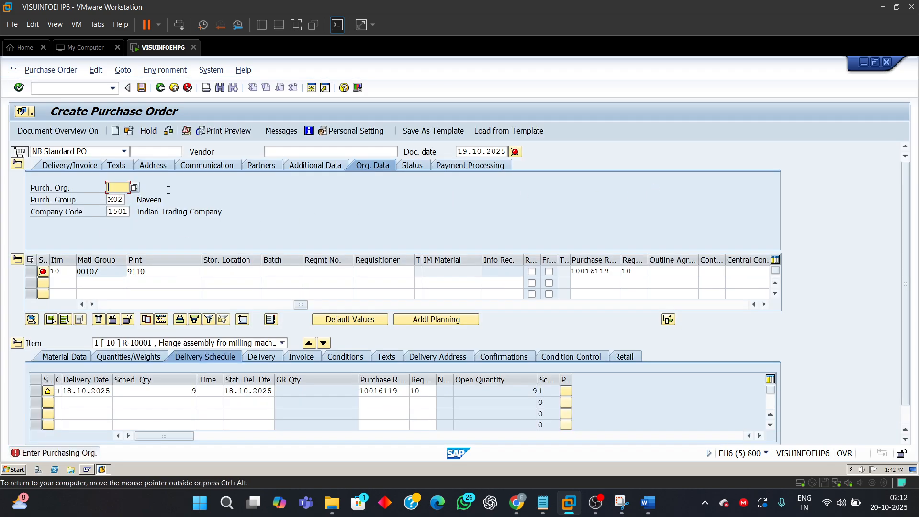
Set the order's purchasing organization to IN01, the vendor to 50001 and the item's storage location to 1000, and validate the entries.
{"action": "key", "text": "BackSpace"}
{"action": "left_click", "coordinate": [116, 199]}
{"action": "left_click", "coordinate": [302, 150]}
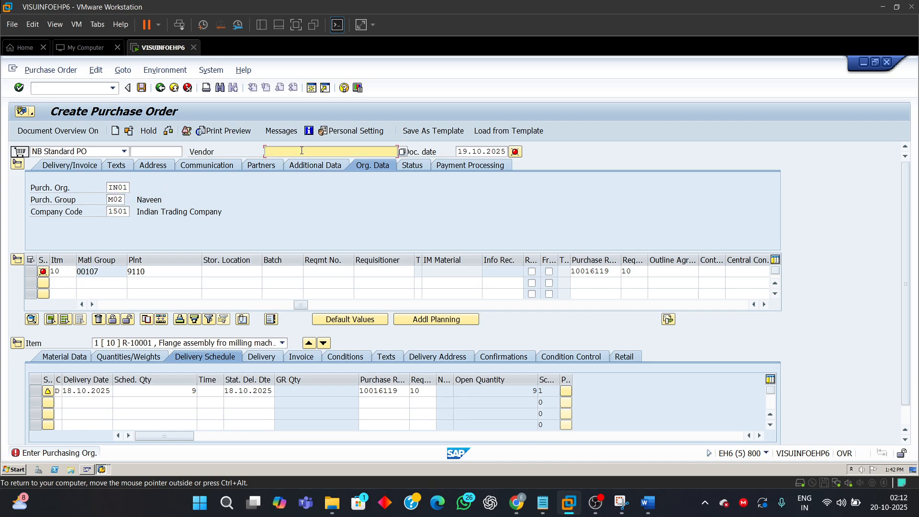
{"action": "type", "text": "50001"}
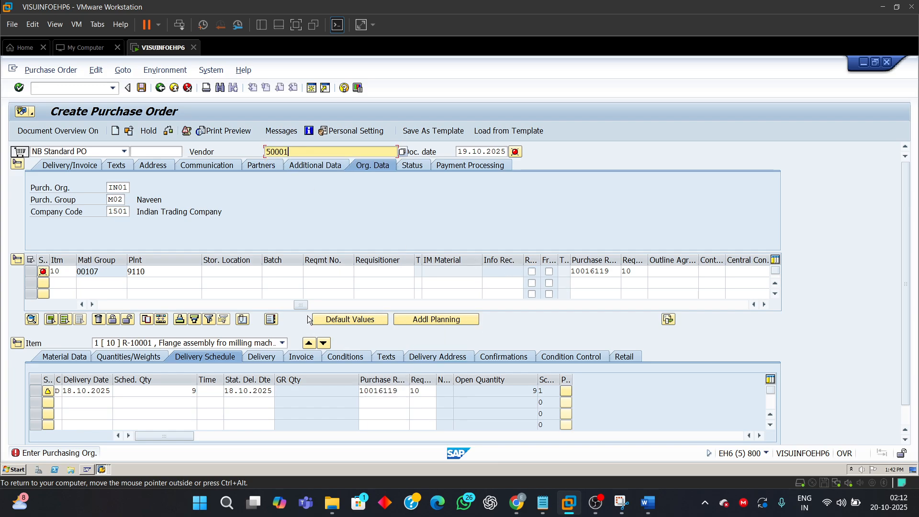
{"action": "left_click_drag", "start_coordinate": [301, 304], "coordinate": [178, 322]}
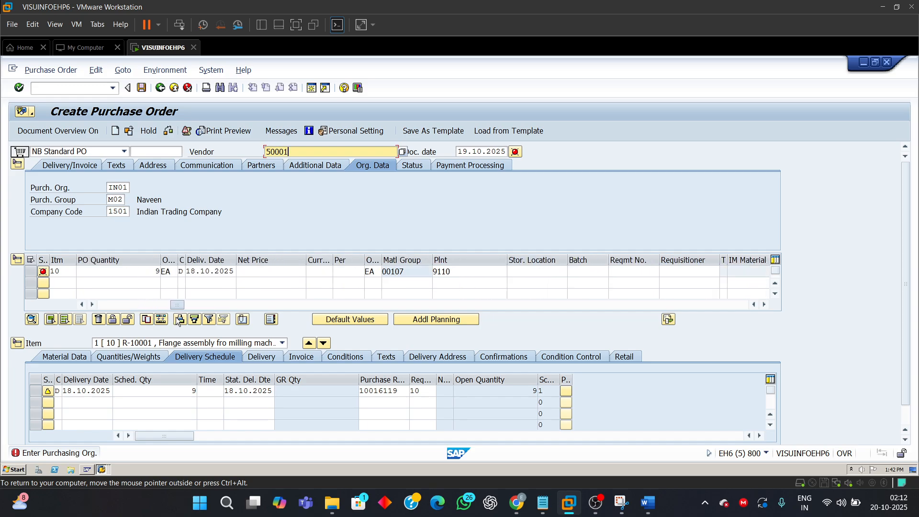
{"action": "left_click", "coordinate": [540, 271]}
{"action": "type", "text": "1000"}
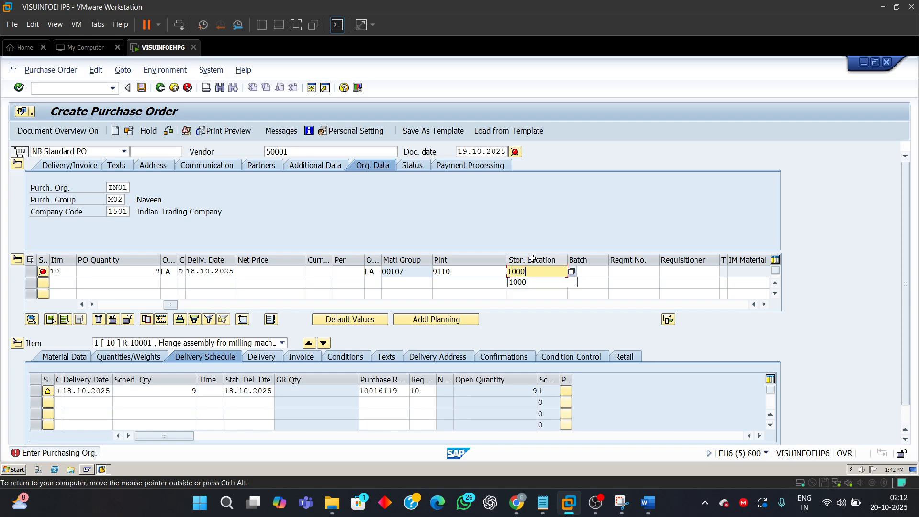
{"action": "key", "text": "Return"}
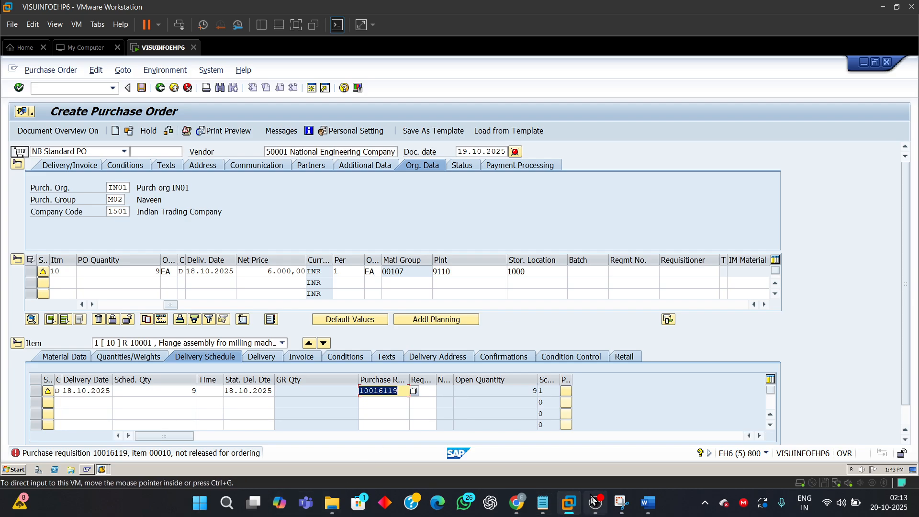
Switch to the Word notes and highlight the purchase requisition numbers 10016119, 10016120 and 10016122 listed for collective release.
{"action": "mouse_move", "coordinate": [649, 503]}
{"action": "left_click", "coordinate": [651, 455]}
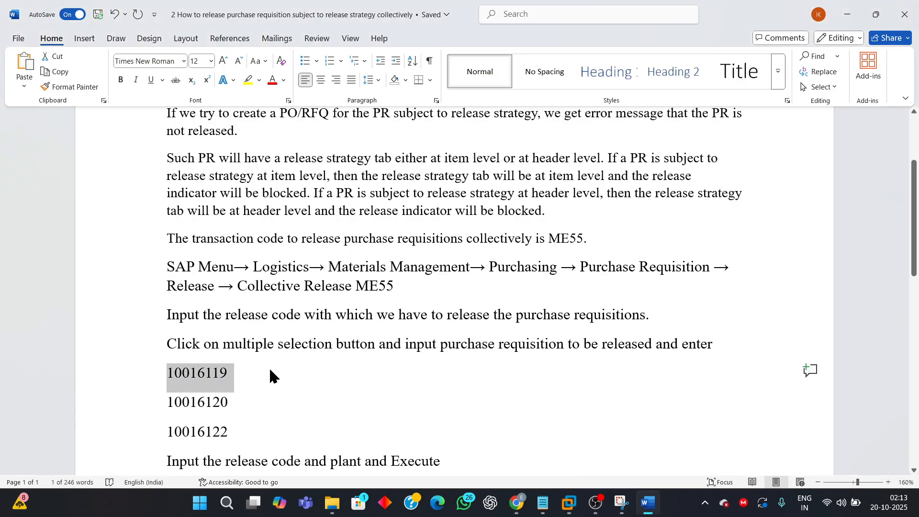
{"action": "scroll", "coordinate": [270, 369], "scroll_direction": "down", "scroll_amount": 3}
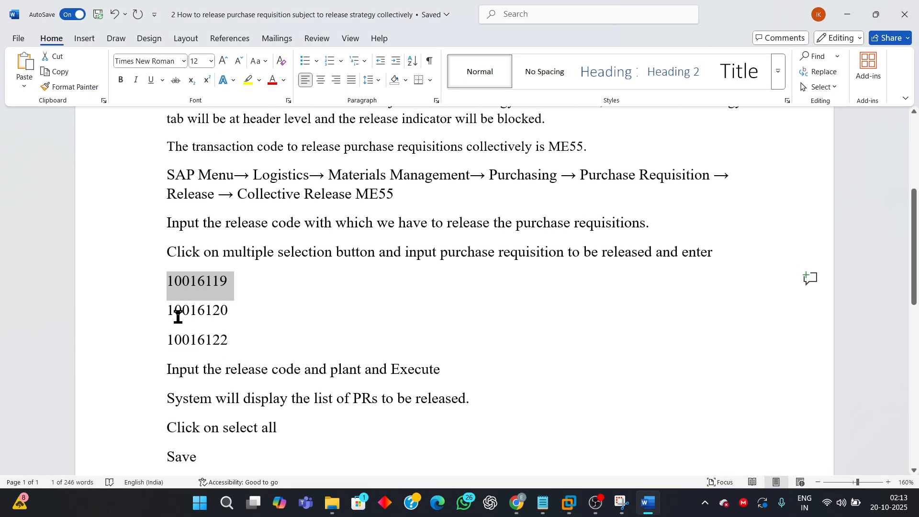
{"action": "left_click_drag", "start_coordinate": [169, 308], "coordinate": [236, 321]}
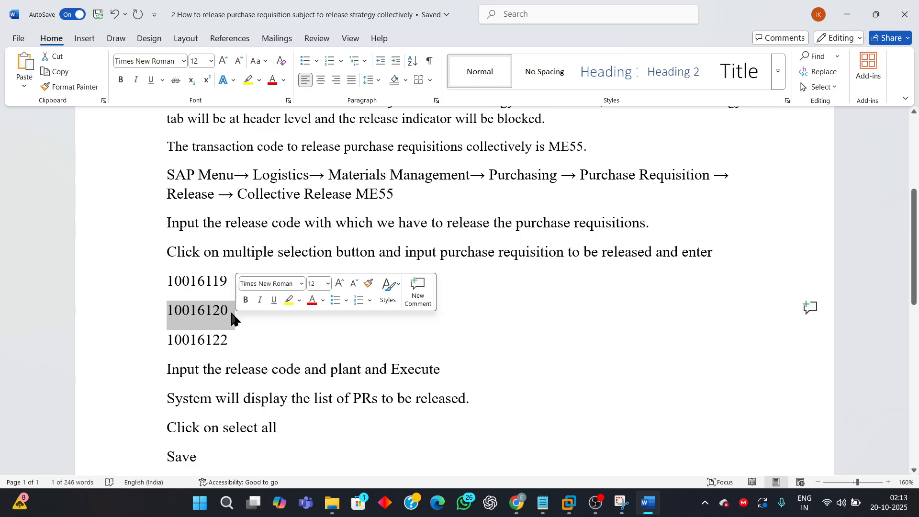
{"action": "left_click", "coordinate": [171, 341]}
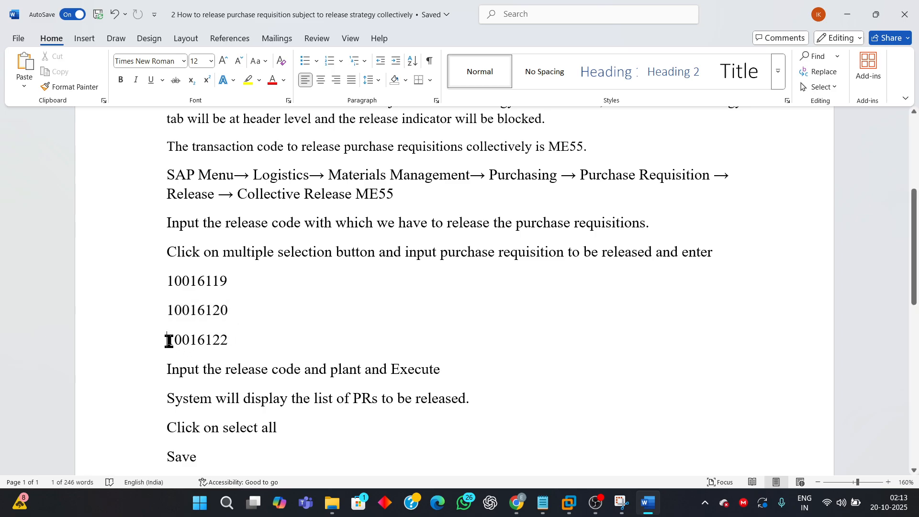
{"action": "left_click_drag", "start_coordinate": [171, 341], "coordinate": [232, 350]}
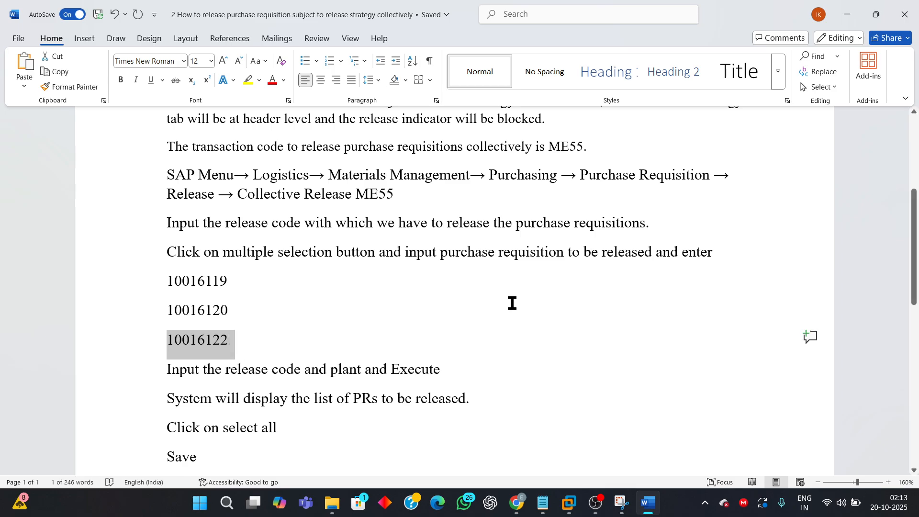
{"action": "left_click", "coordinate": [395, 306]}
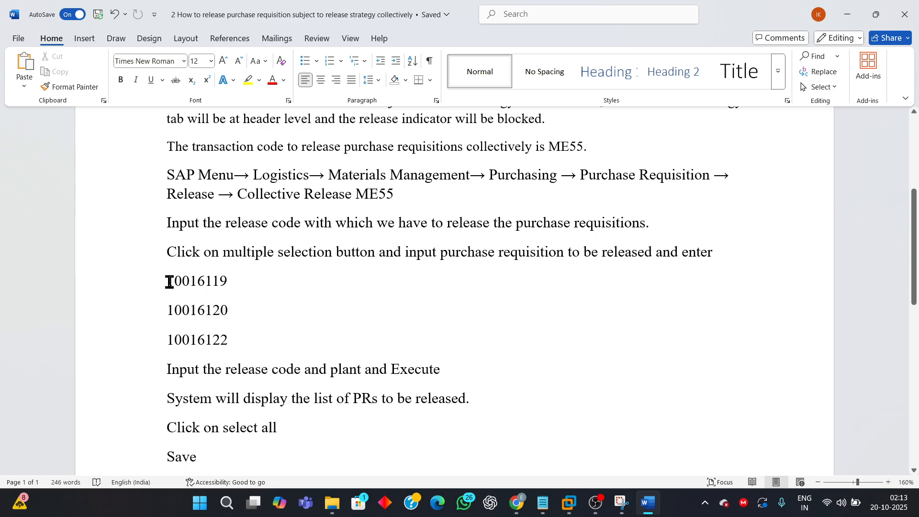
{"action": "left_click_drag", "start_coordinate": [166, 281], "coordinate": [247, 331]}
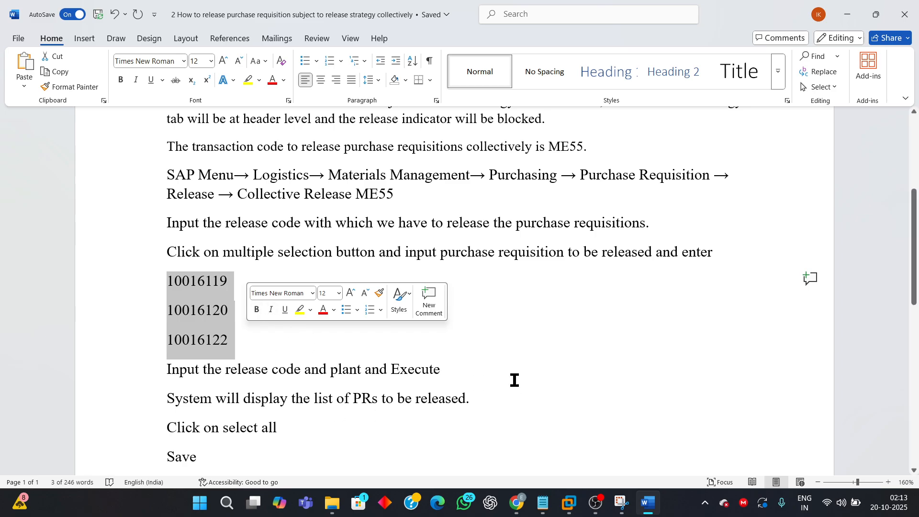
Return to the SAP virtual machine and switch to the session displaying purchase requisition 10016119.
{"action": "mouse_move", "coordinate": [569, 503]}
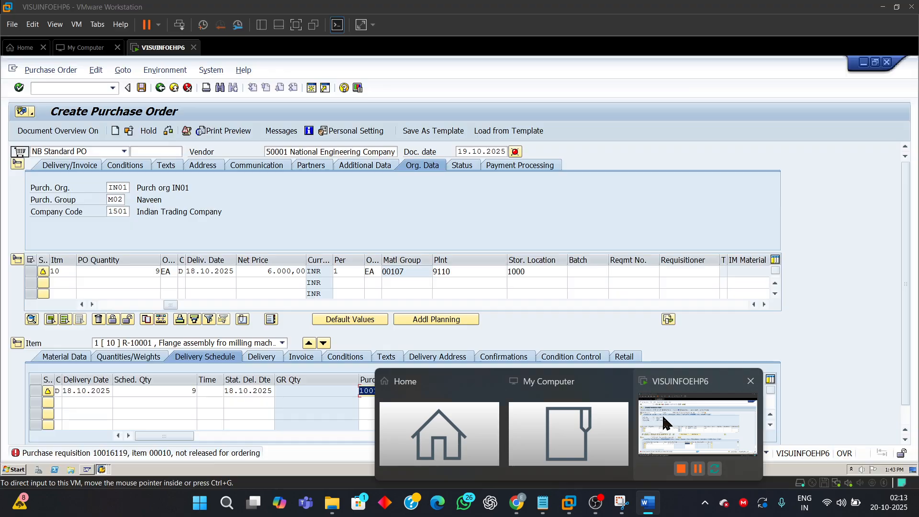
{"action": "left_click", "coordinate": [662, 415]}
{"action": "left_click", "coordinate": [100, 469]}
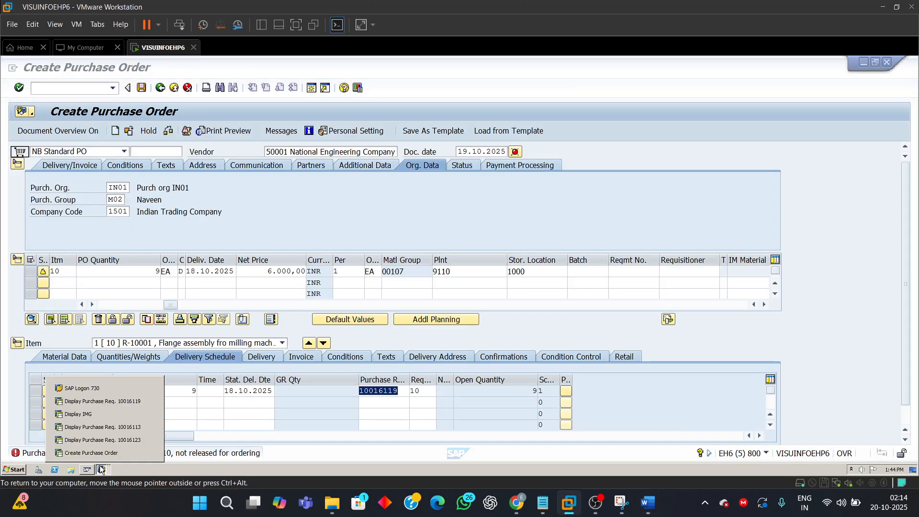
{"action": "left_click", "coordinate": [101, 402]}
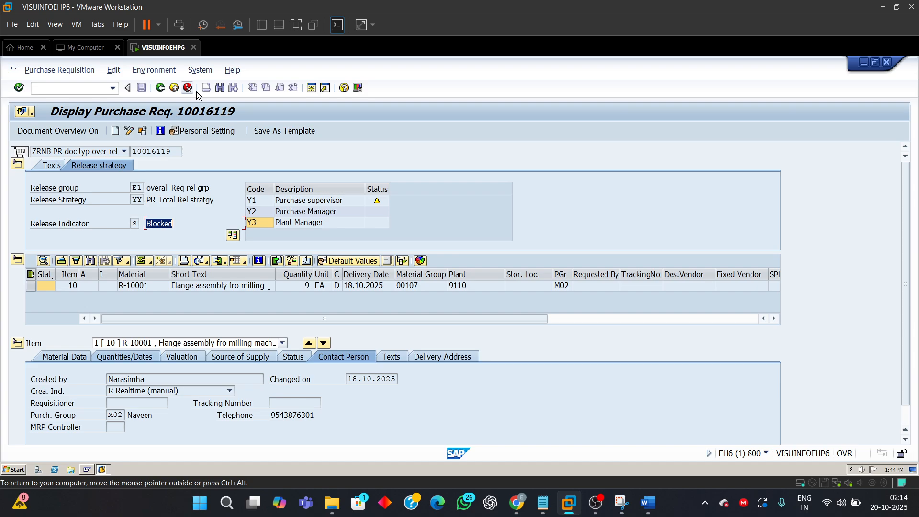
Display purchase requisition 10016120 as the other document and check its release indicator.
{"action": "left_click", "coordinate": [142, 131]}
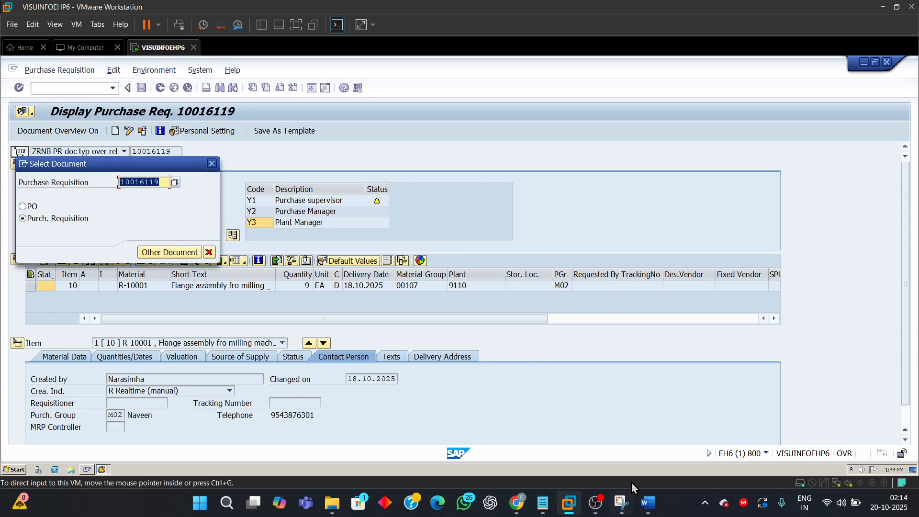
{"action": "left_click", "coordinate": [645, 505]}
{"action": "left_click", "coordinate": [646, 505]}
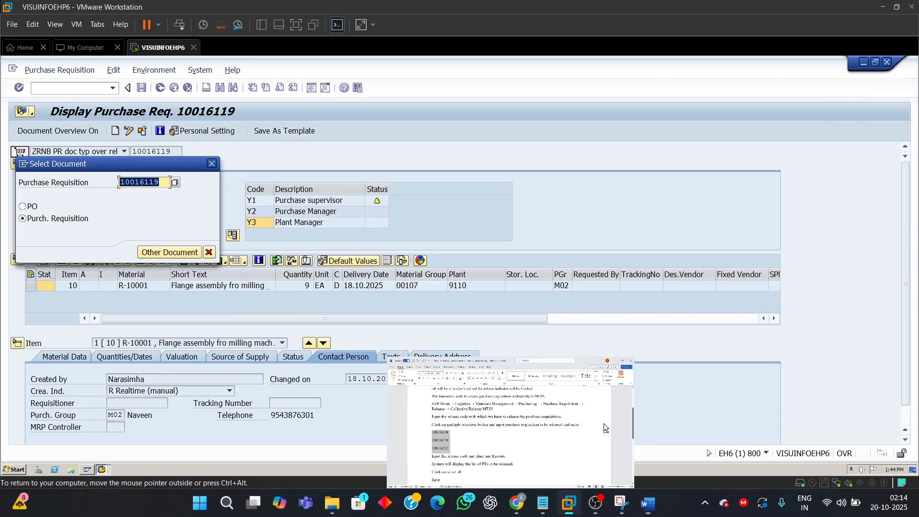
{"action": "left_click", "coordinate": [162, 186]}
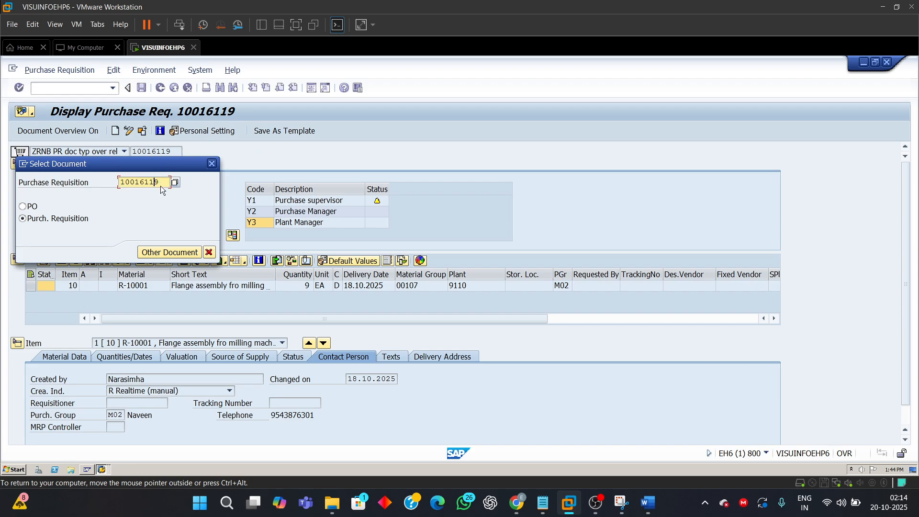
{"action": "key", "text": "BackSpace"}
{"action": "key", "text": "BackSpace"}
{"action": "type", "text": "20"}
{"action": "key", "text": "Return"}
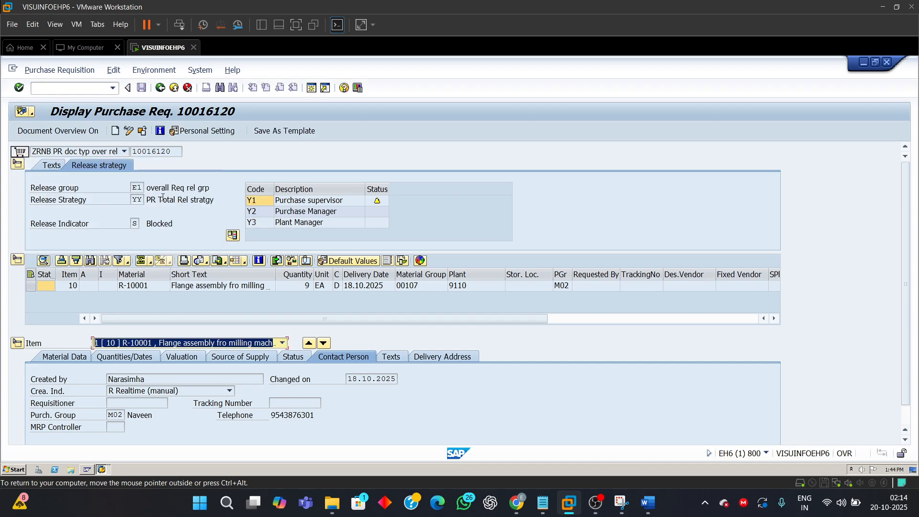
{"action": "double_click", "coordinate": [153, 225]}
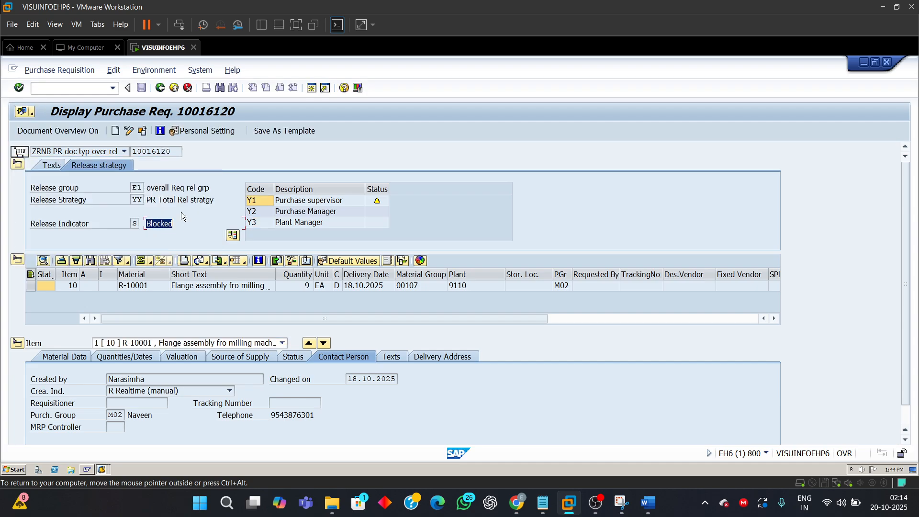
Display purchase requisition 10016122 as the other document in the same session.
{"action": "left_click", "coordinate": [146, 131]}
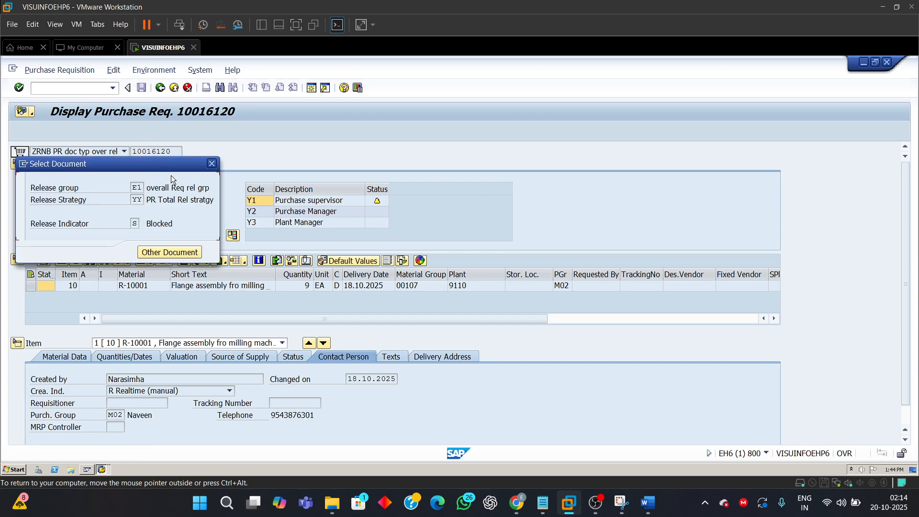
{"action": "left_click", "coordinate": [159, 183]}
{"action": "key", "text": "BackSpace"}
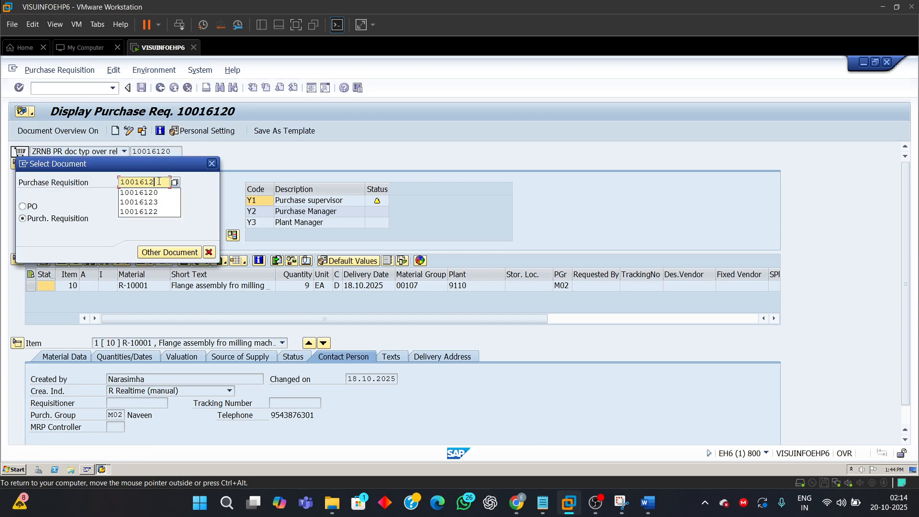
{"action": "type", "text": "5"}
{"action": "key", "text": "BackSpace"}
{"action": "type", "text": "2"}
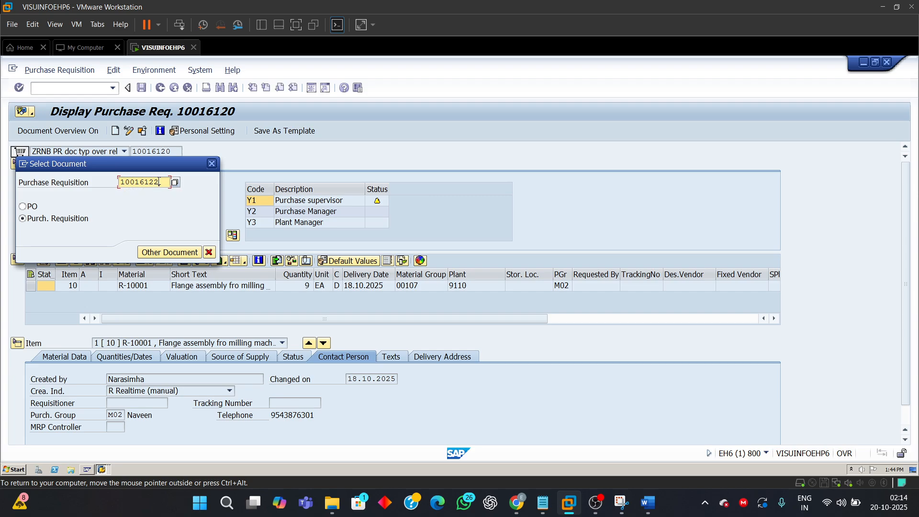
{"action": "key", "text": "Return"}
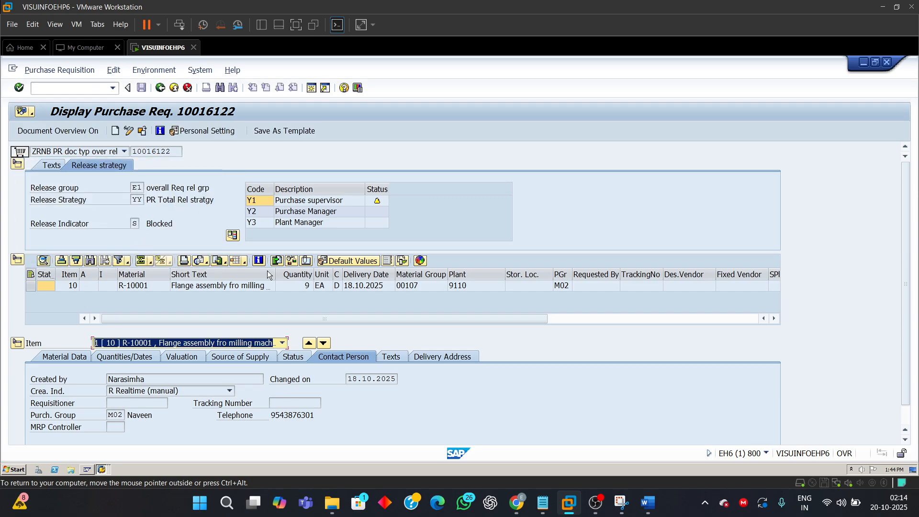
Review the ME55 transaction code, its menu path and the requisitions for collective release in the Word notes.
{"action": "mouse_move", "coordinate": [648, 502]}
{"action": "left_click", "coordinate": [661, 457]}
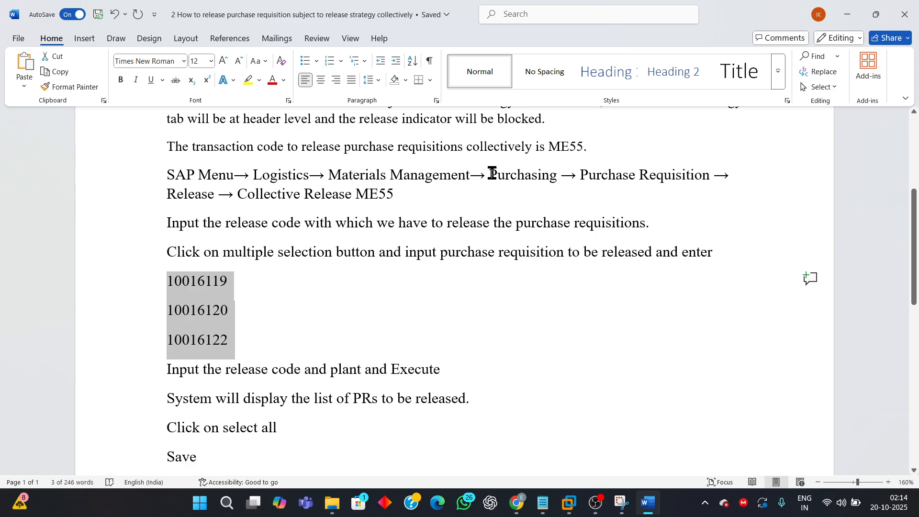
{"action": "left_click_drag", "start_coordinate": [549, 145], "coordinate": [592, 154]}
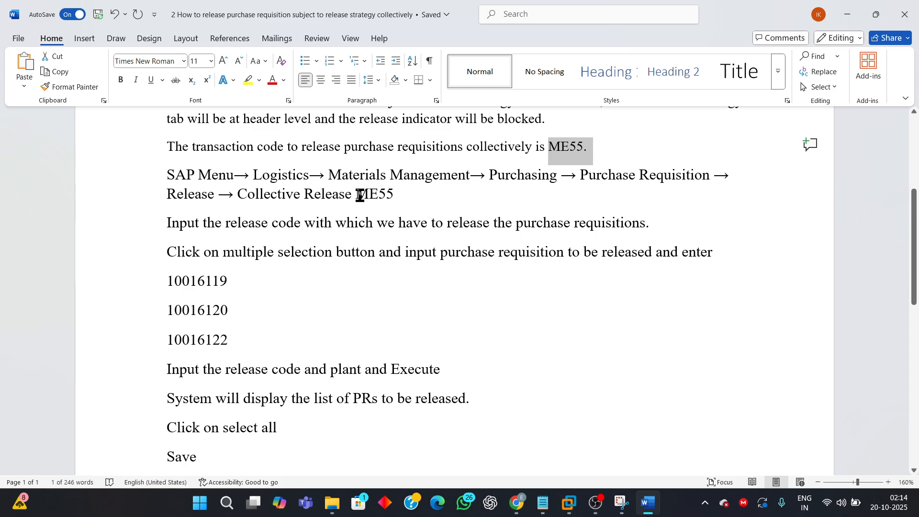
{"action": "left_click_drag", "start_coordinate": [360, 194], "coordinate": [393, 194]}
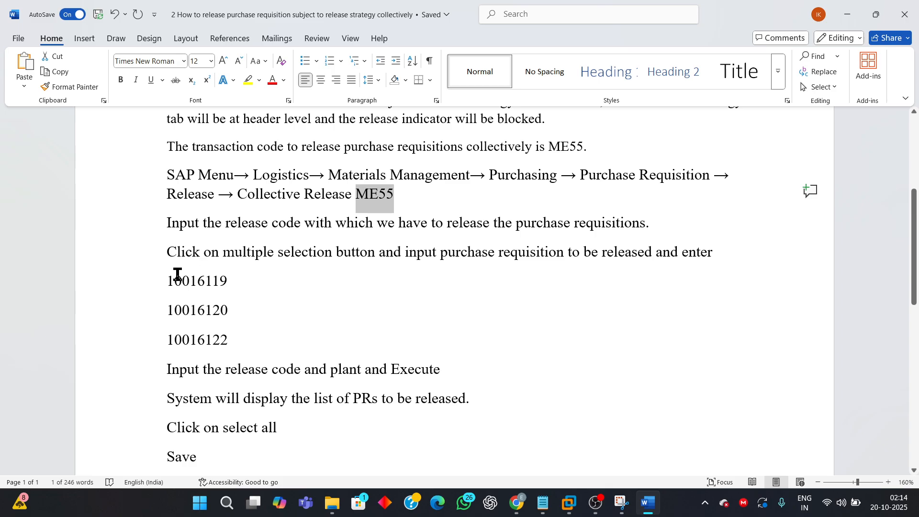
{"action": "left_click", "coordinate": [163, 282]}
{"action": "left_click", "coordinate": [238, 335], "text": "shift"}
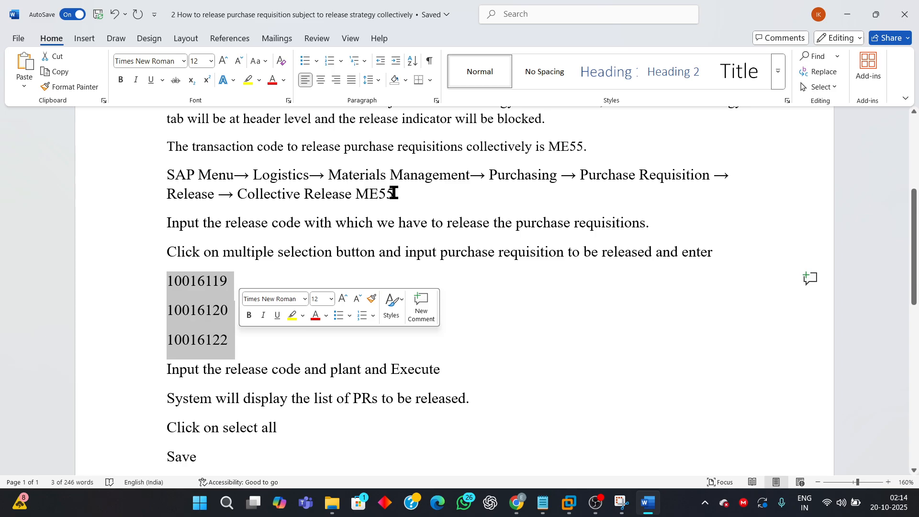
{"action": "left_click_drag", "start_coordinate": [393, 194], "coordinate": [355, 195]}
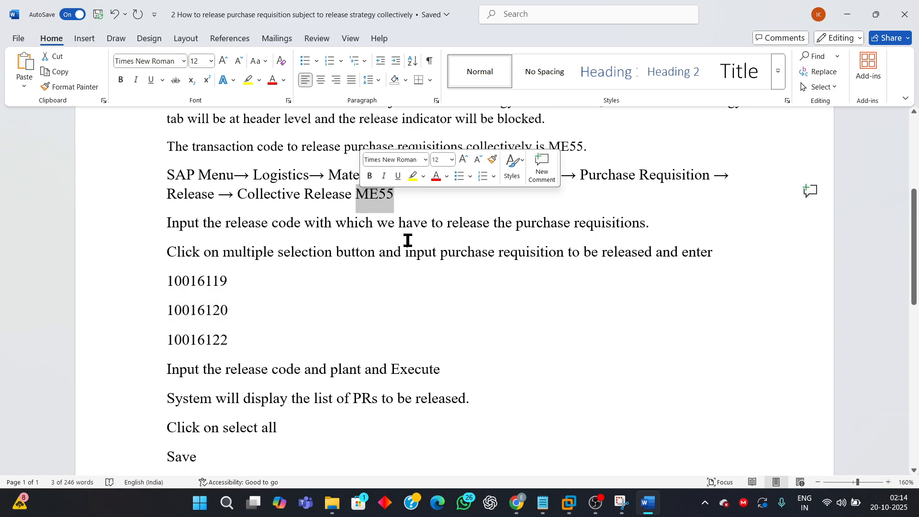
Return to SAP, switch to the Create Purchase Order session and exit the order without saving it.
{"action": "left_click", "coordinate": [569, 502]}
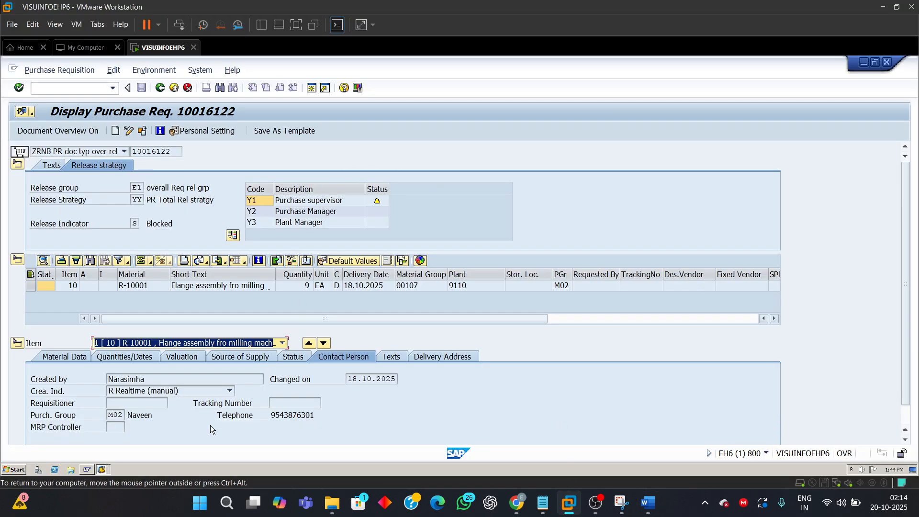
{"action": "left_click", "coordinate": [106, 470]}
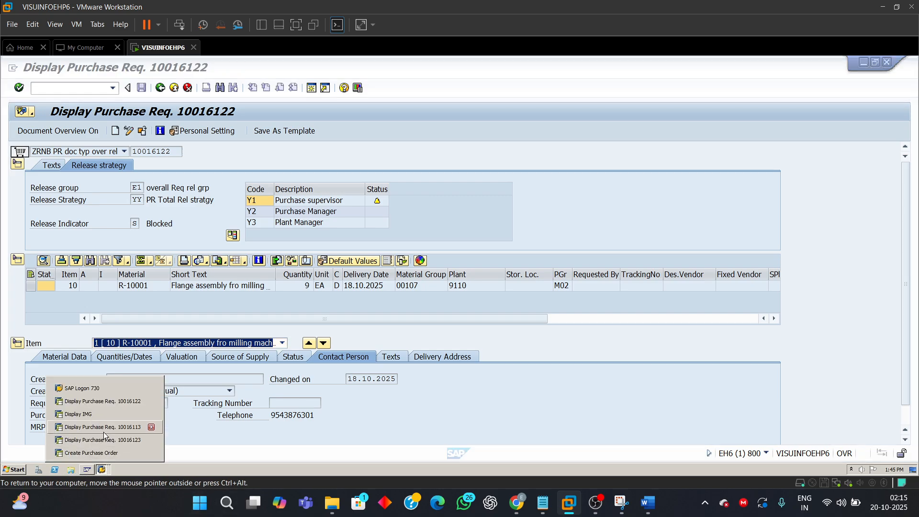
{"action": "left_click", "coordinate": [91, 452]}
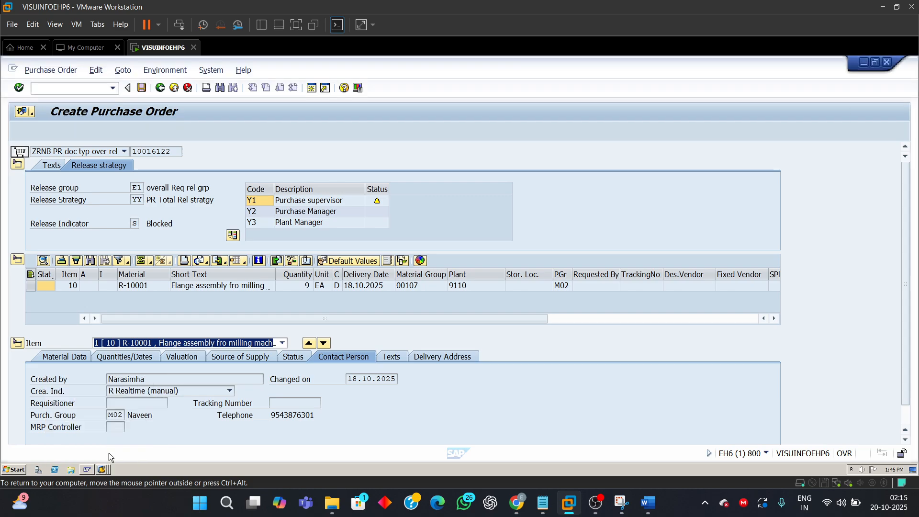
{"action": "left_click", "coordinate": [160, 87]}
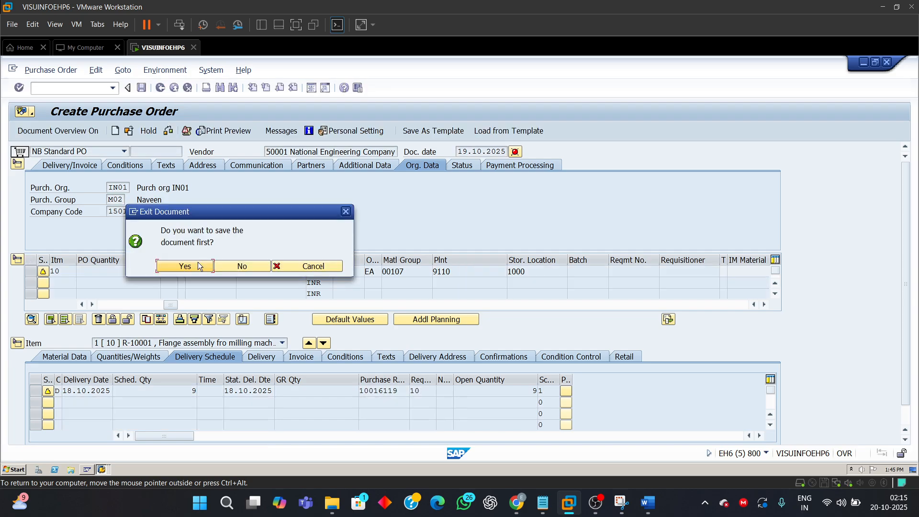
{"action": "left_click", "coordinate": [239, 266]}
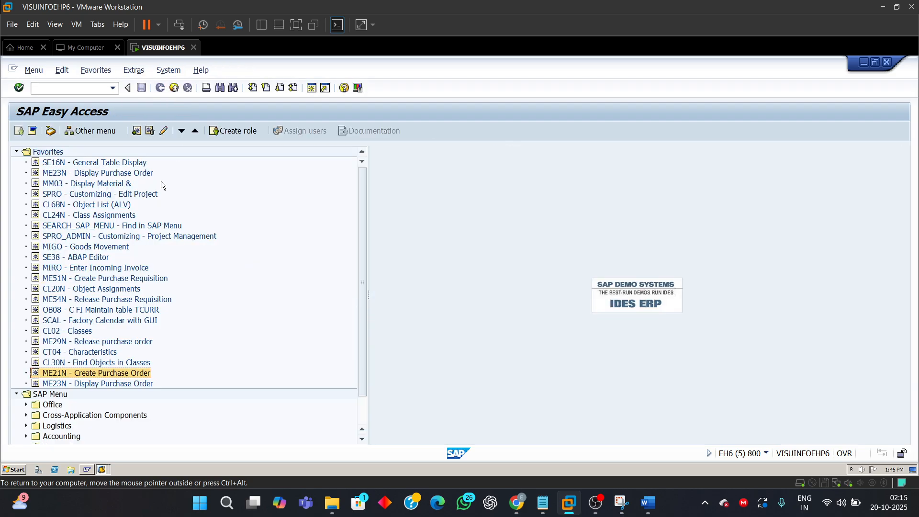
Switch to the session displaying purchase requisition 10016123 and leave it, returning to SAP Easy Access.
{"action": "left_click", "coordinate": [102, 469]}
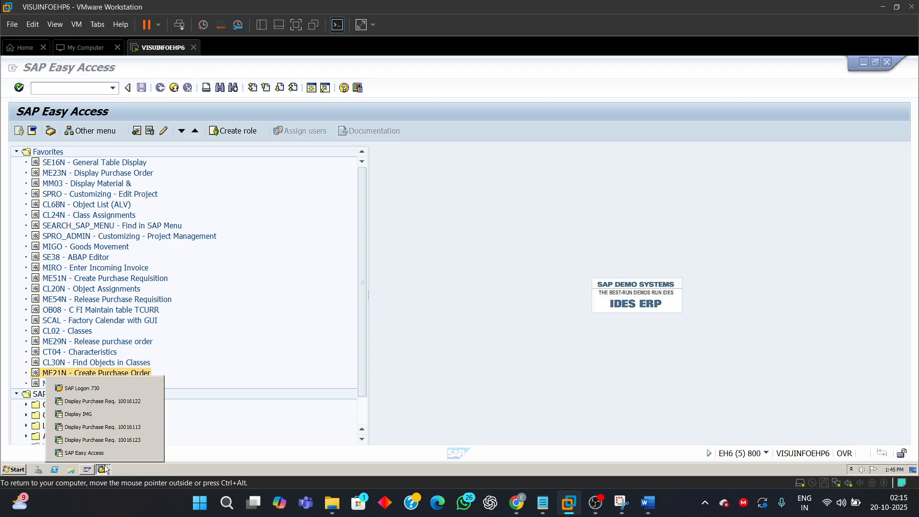
{"action": "left_click", "coordinate": [113, 406]}
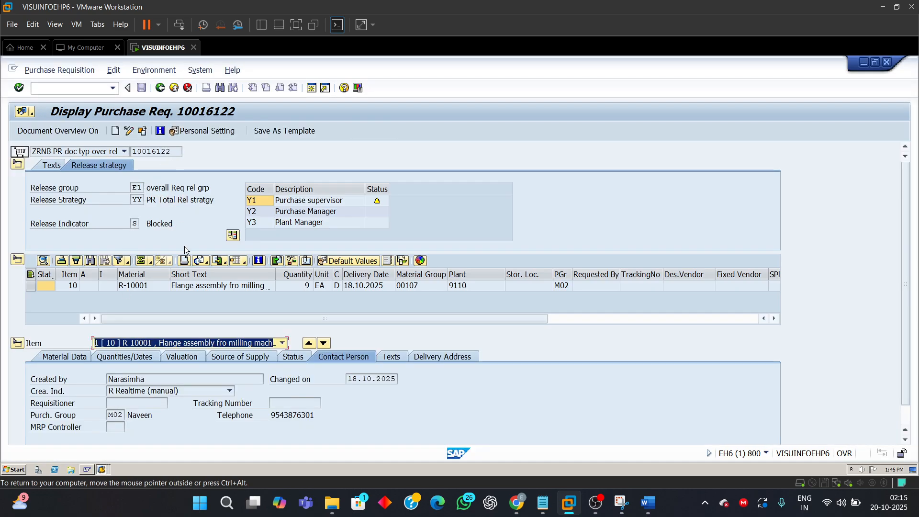
{"action": "left_click", "coordinate": [102, 470]}
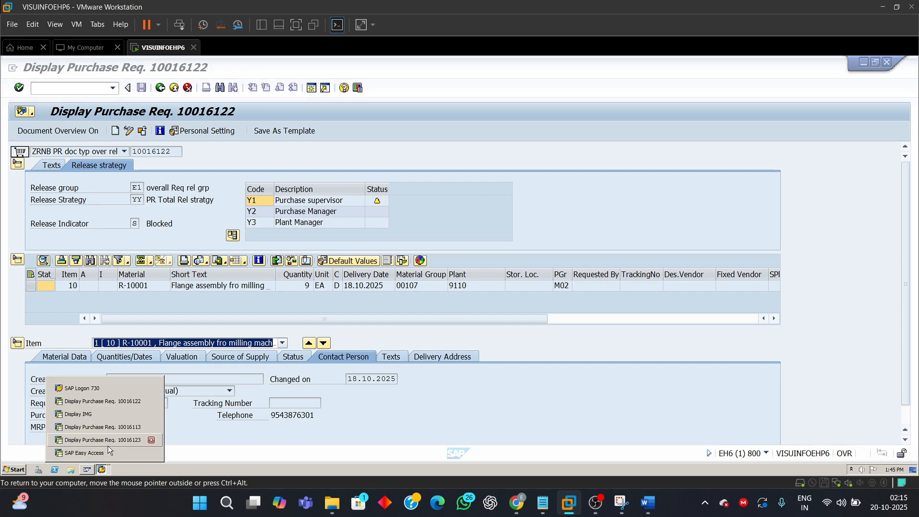
{"action": "left_click", "coordinate": [107, 446]}
{"action": "left_click", "coordinate": [102, 470]}
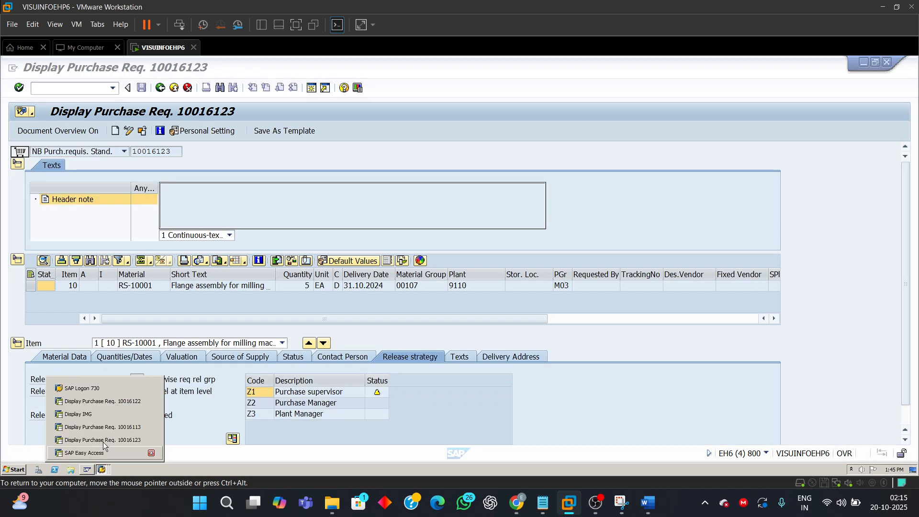
{"action": "left_click", "coordinate": [161, 89]}
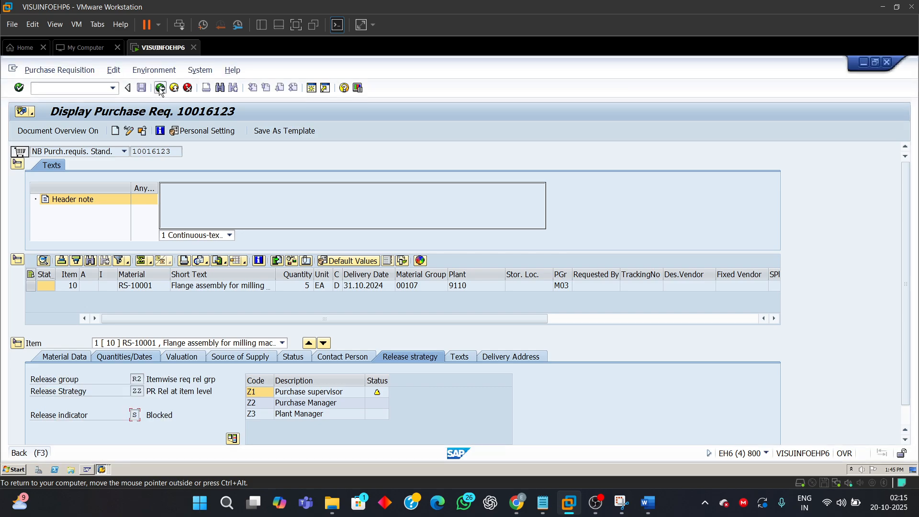
Switch to the session displaying purchase requisition 10016113 and leave it, returning to SAP Easy Access.
{"action": "left_click", "coordinate": [102, 469]}
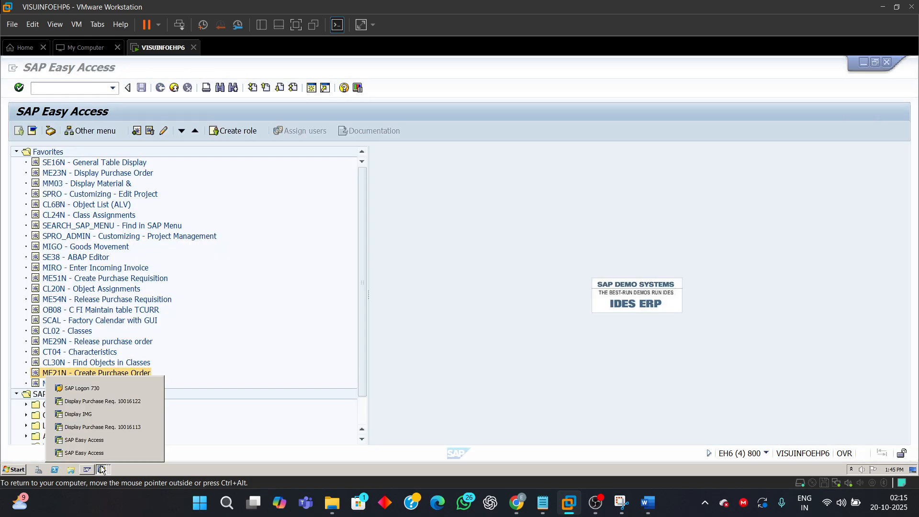
{"action": "left_click", "coordinate": [107, 429]}
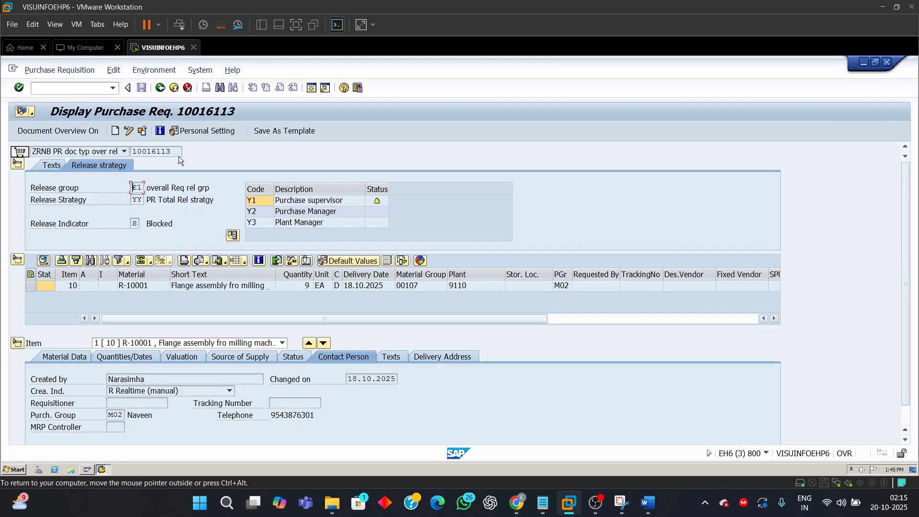
{"action": "left_click", "coordinate": [159, 90]}
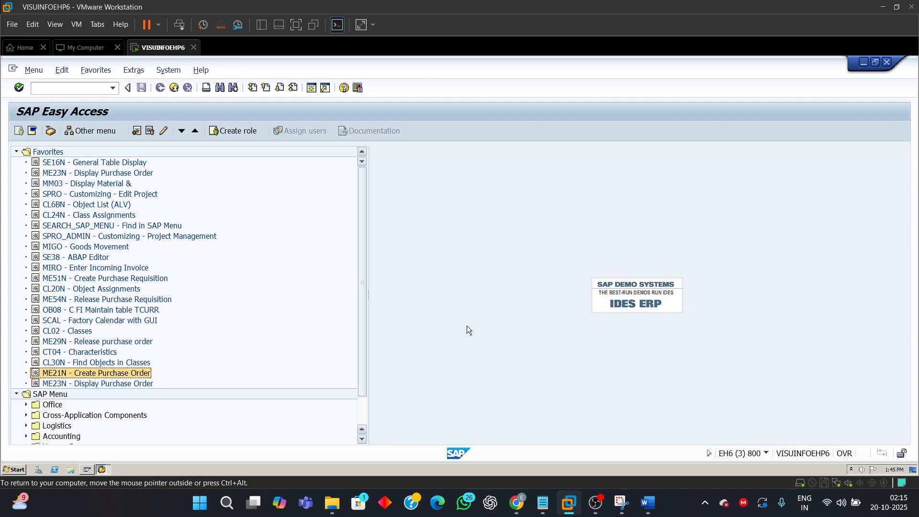
Check the collective release transaction code in the Word notes and start transaction ME55 in SAP.
{"action": "left_click", "coordinate": [647, 503]}
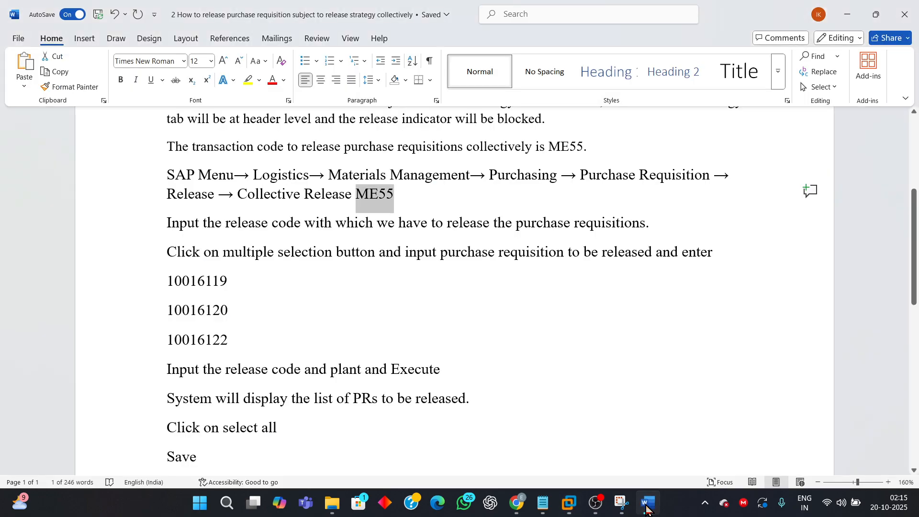
{"action": "left_click", "coordinate": [648, 504]}
{"action": "left_click", "coordinate": [79, 87]}
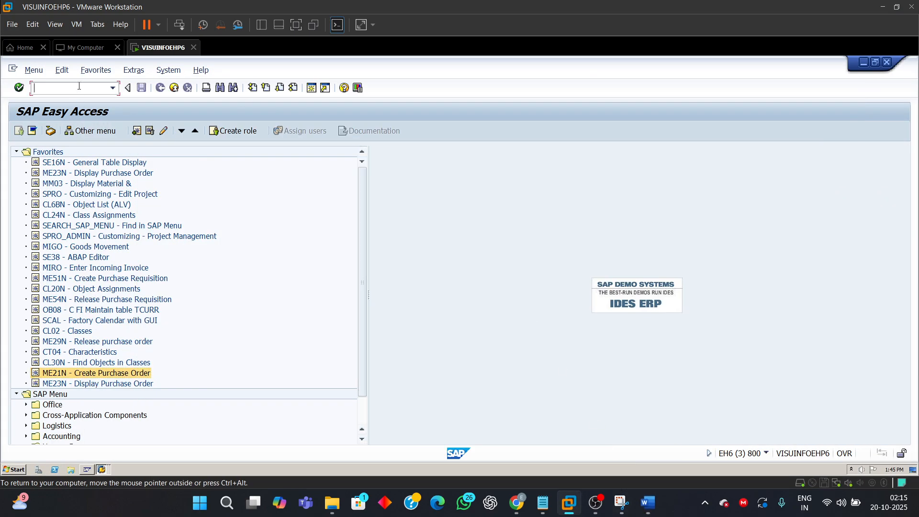
{"action": "type", "text": "ME55"}
{"action": "key", "text": "Return"}
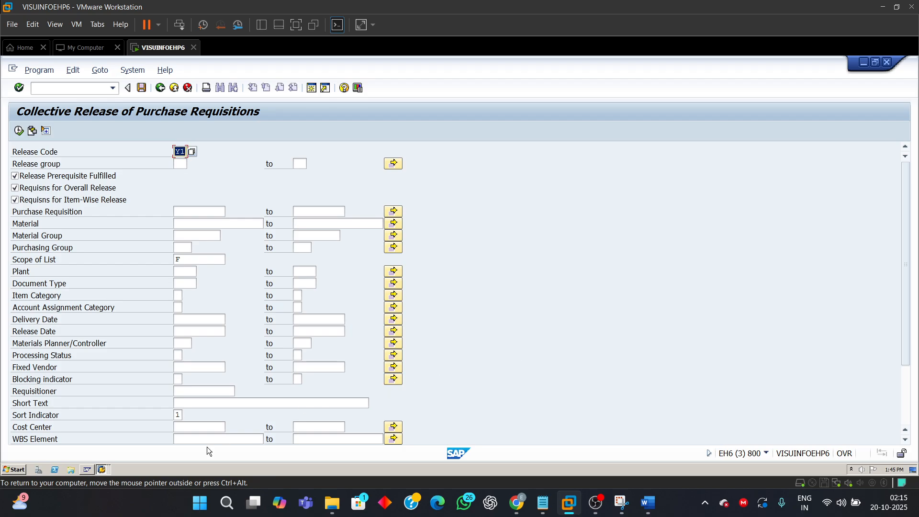
Review the release codes of purchase requisition 10016122 in its session, and check the transaction code of the collective release session.
{"action": "left_click", "coordinate": [108, 470]}
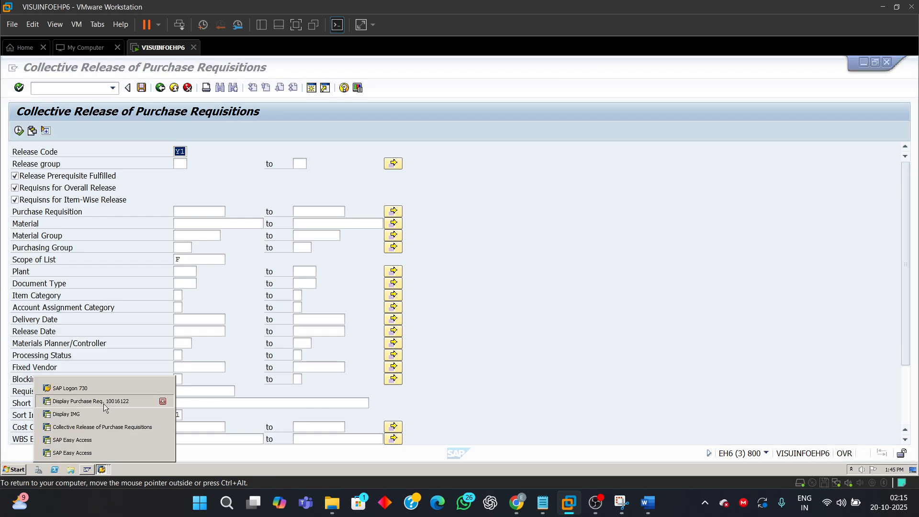
{"action": "left_click", "coordinate": [104, 404]}
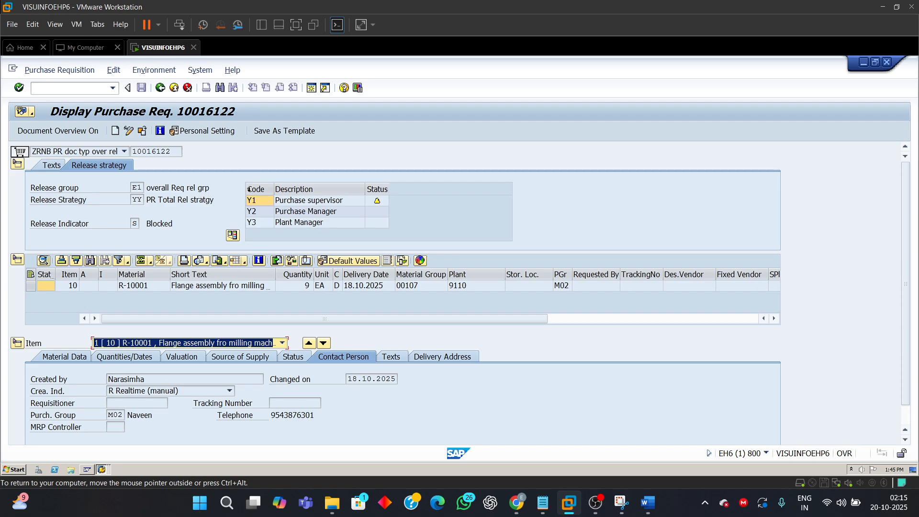
{"action": "left_click", "coordinate": [258, 216]}
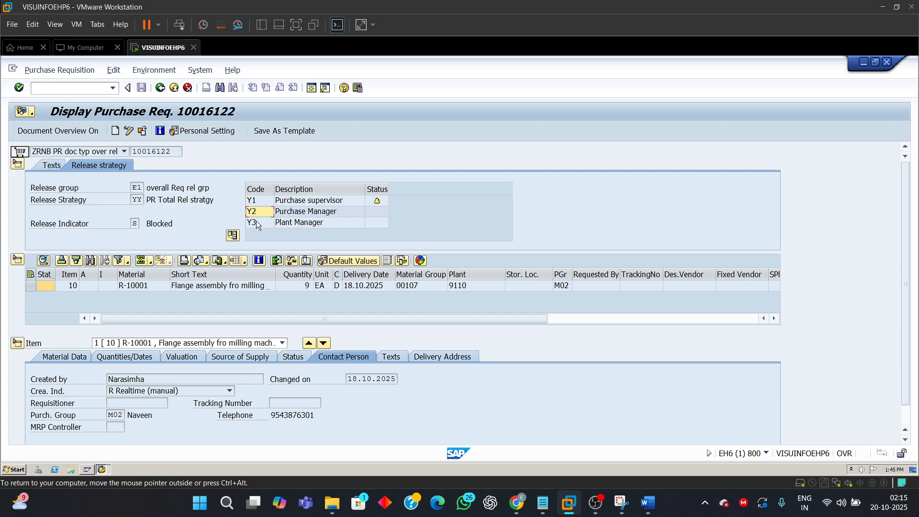
{"action": "left_click", "coordinate": [258, 224]}
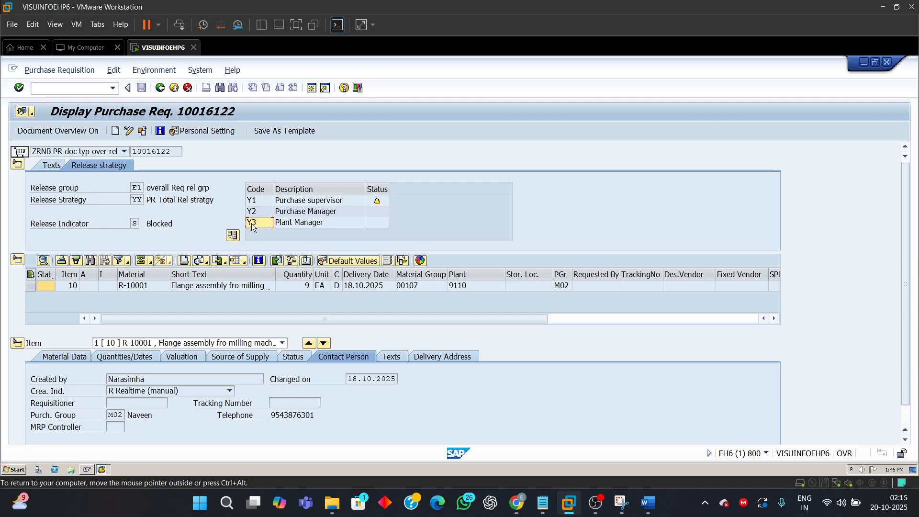
{"action": "left_click", "coordinate": [101, 469]}
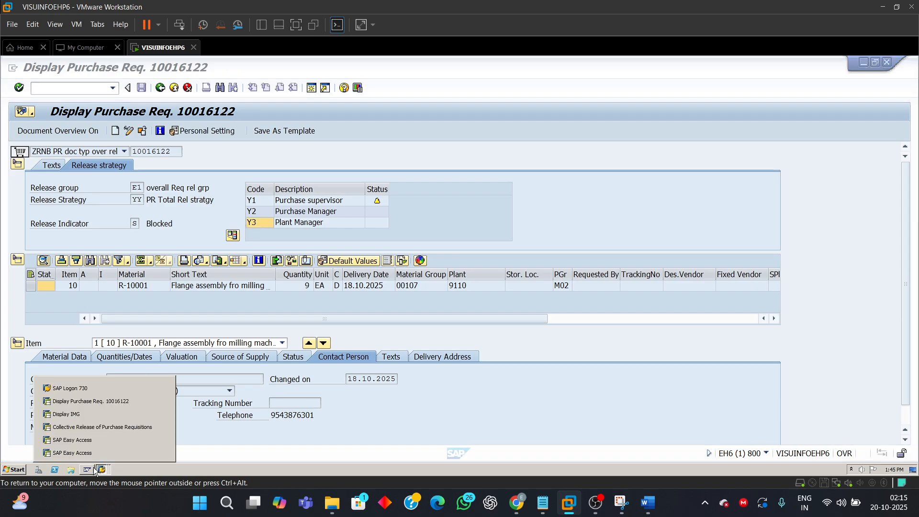
{"action": "left_click", "coordinate": [96, 427]}
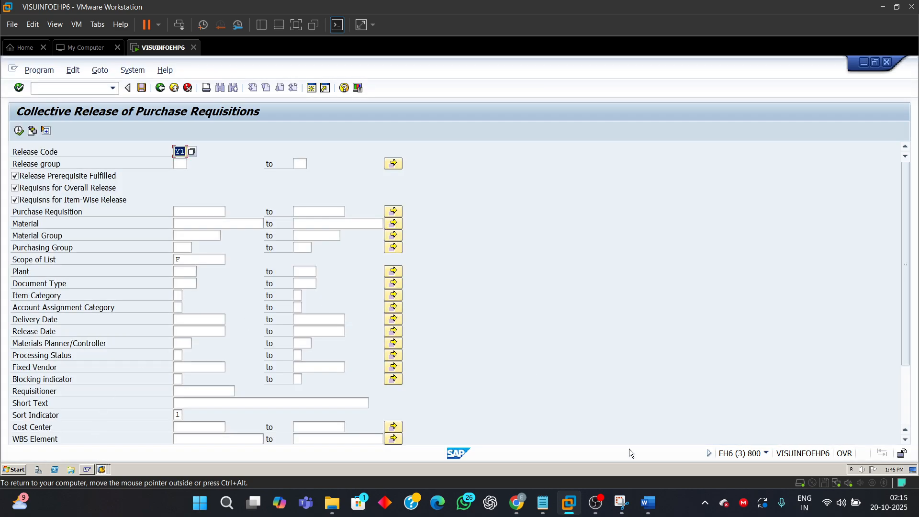
{"action": "left_click", "coordinate": [767, 454]}
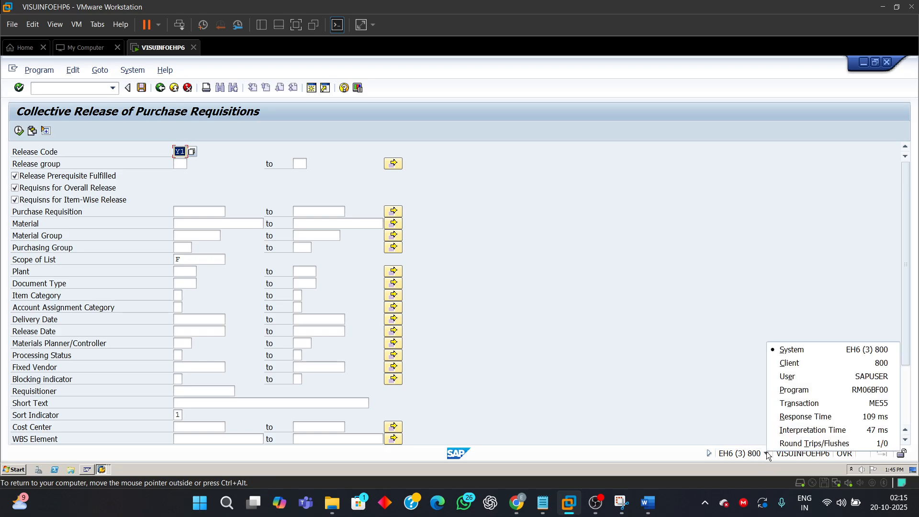
{"action": "left_click", "coordinate": [445, 199]}
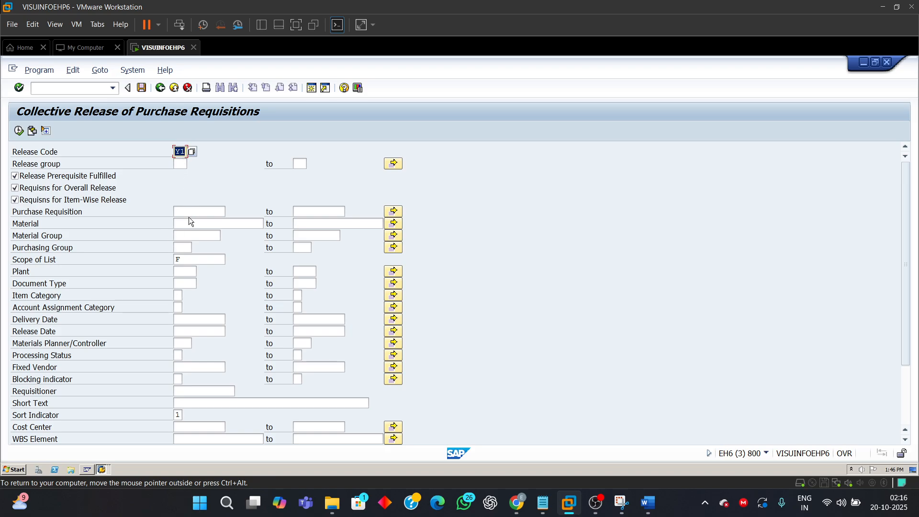
Open the multiple selection for purchase requisitions and copy the numbers 10016119, 10016120 and 10016122 from the Word notes.
{"action": "left_click", "coordinate": [391, 212]}
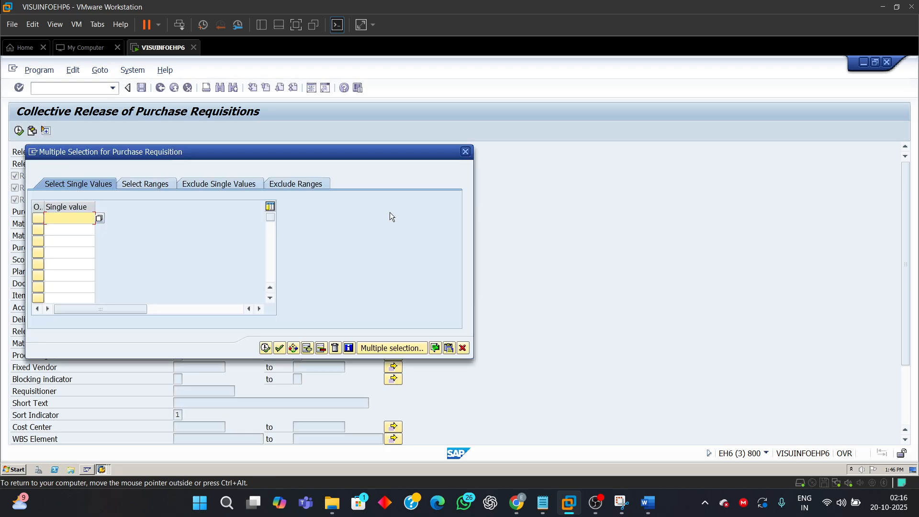
{"action": "left_click", "coordinate": [648, 502]}
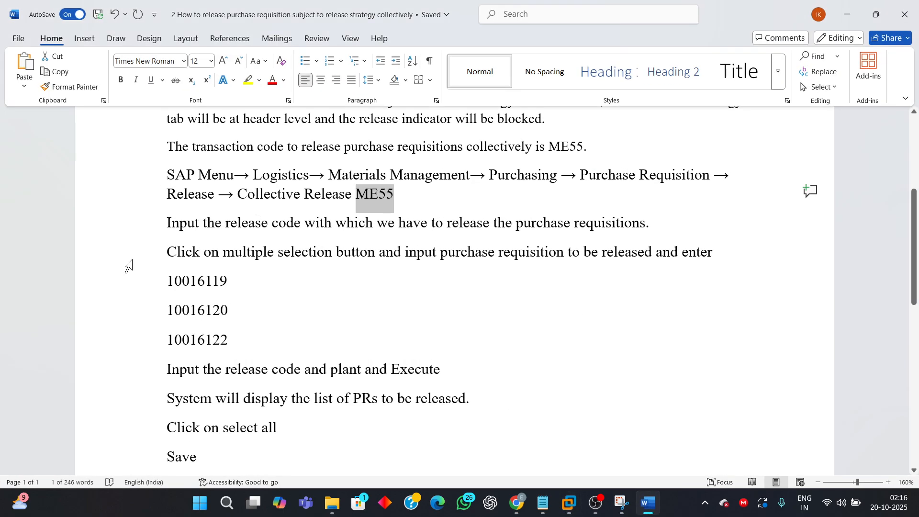
{"action": "left_click_drag", "start_coordinate": [167, 281], "coordinate": [239, 338]}
{"action": "key", "text": "ctrl+c"}
{"action": "right_click", "coordinate": [239, 339]}
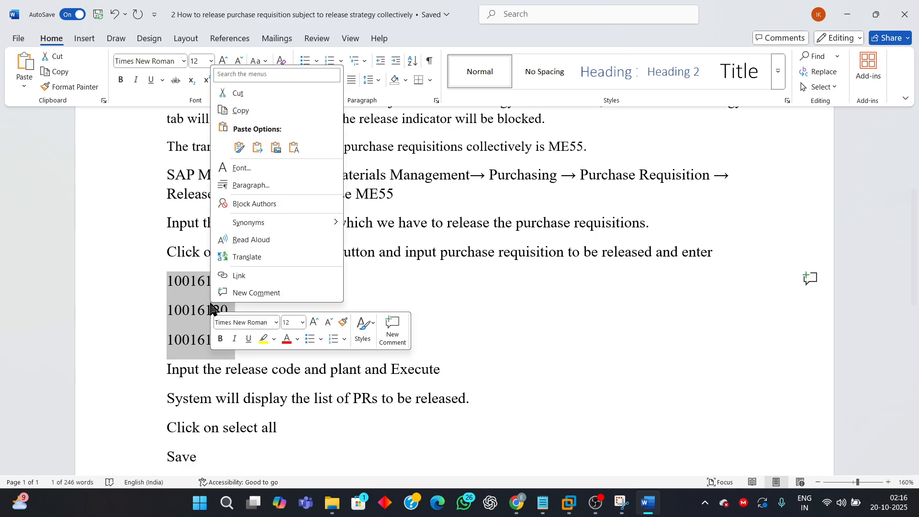
{"action": "left_click", "coordinate": [239, 109]}
{"action": "left_click", "coordinate": [847, 14]}
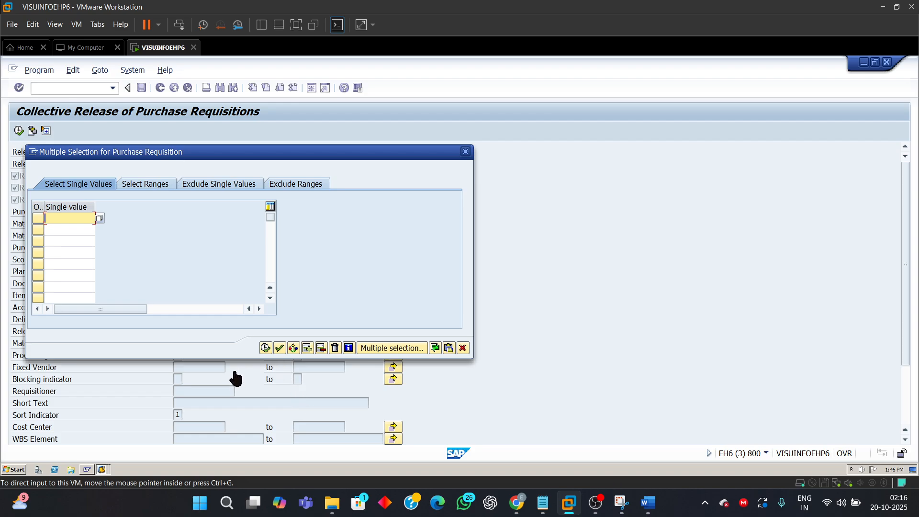
{"action": "type", "text": "10016119"}
{"action": "key", "text": "Return"}
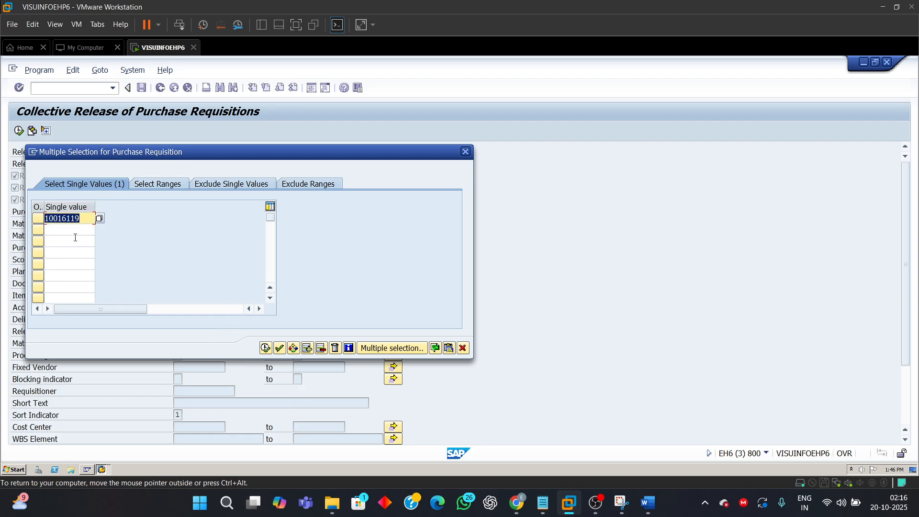
{"action": "key", "text": "BackSpace"}
{"action": "left_click", "coordinate": [190, 251]}
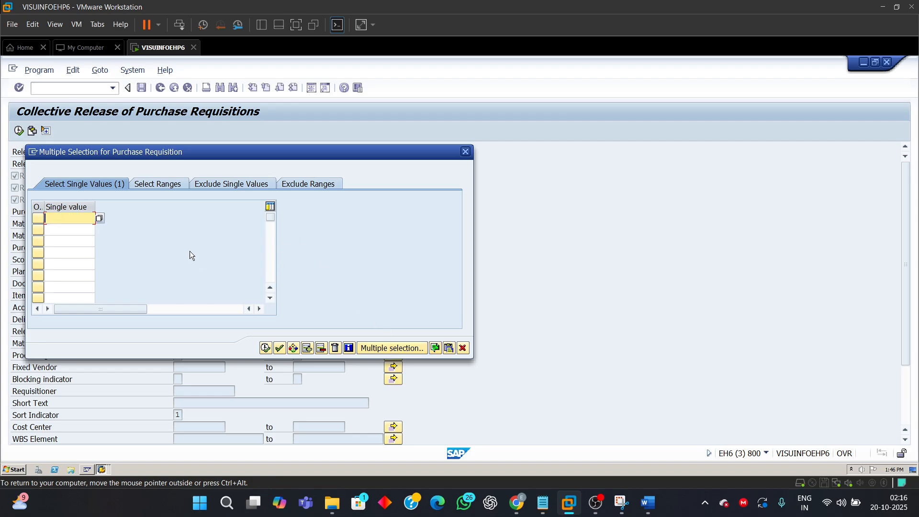
Paste the copied requisition numbers into the multiple selection, accept them and execute the collective release list for release code Y1.
{"action": "left_click", "coordinate": [449, 349]}
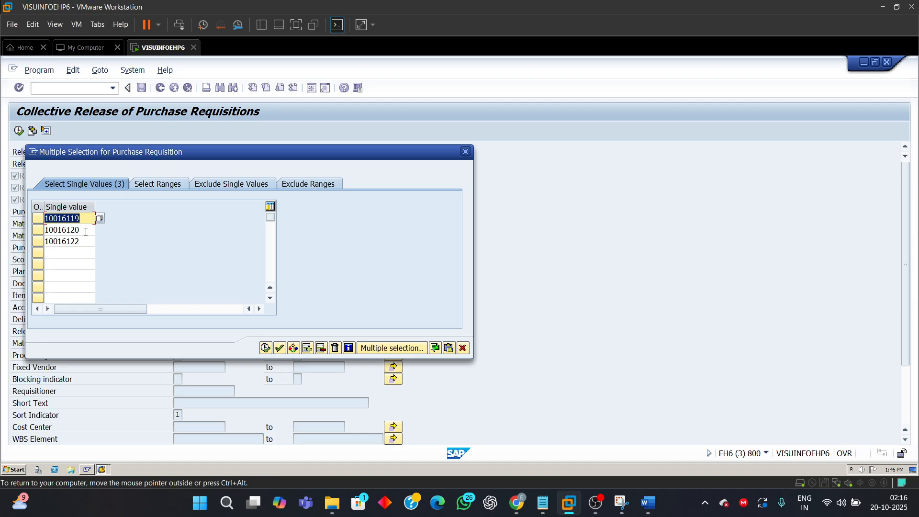
{"action": "left_click", "coordinate": [266, 349]}
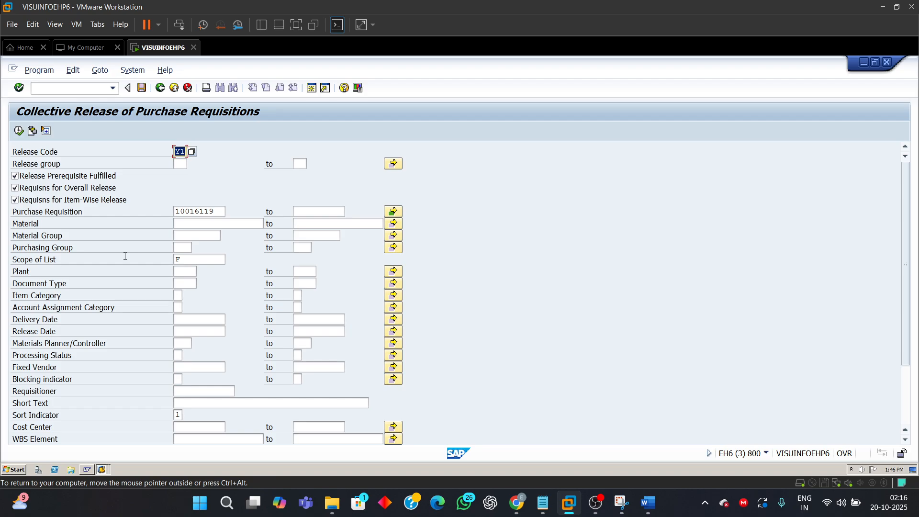
{"action": "left_click", "coordinate": [19, 130]}
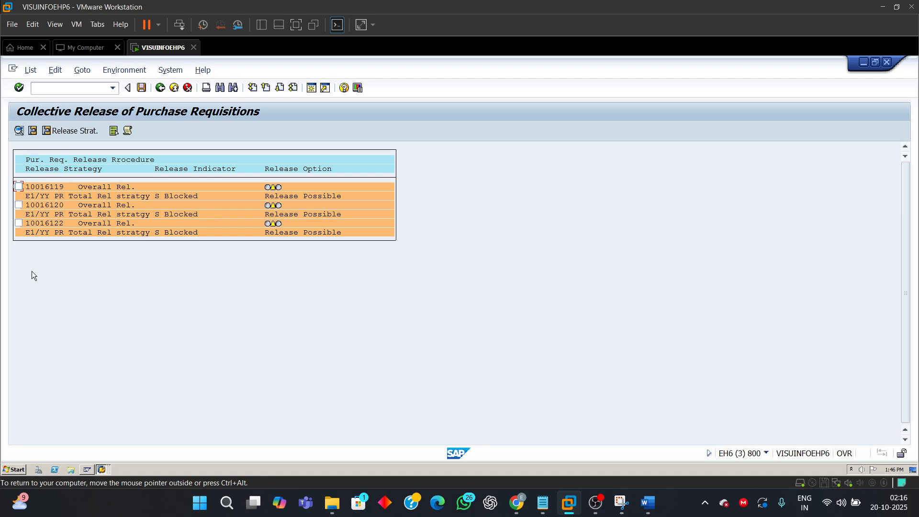
Return to the selection screen and execute the list for release code Y1 with the purchase requisition selection left empty.
{"action": "left_click", "coordinate": [161, 89]}
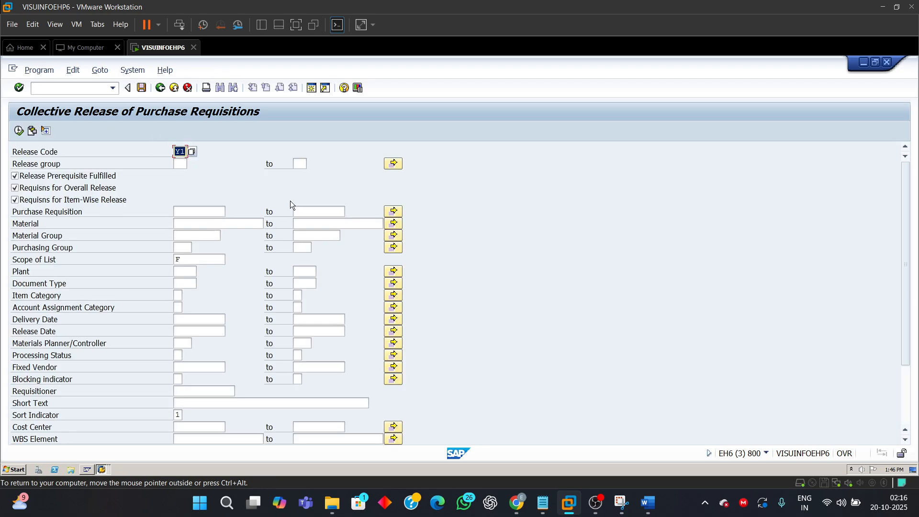
{"action": "left_click", "coordinate": [393, 211]}
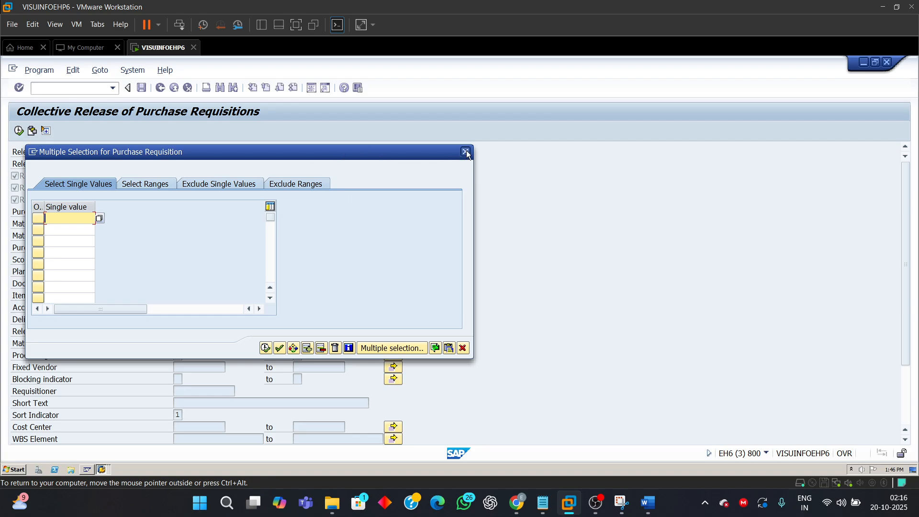
{"action": "left_click", "coordinate": [466, 152]}
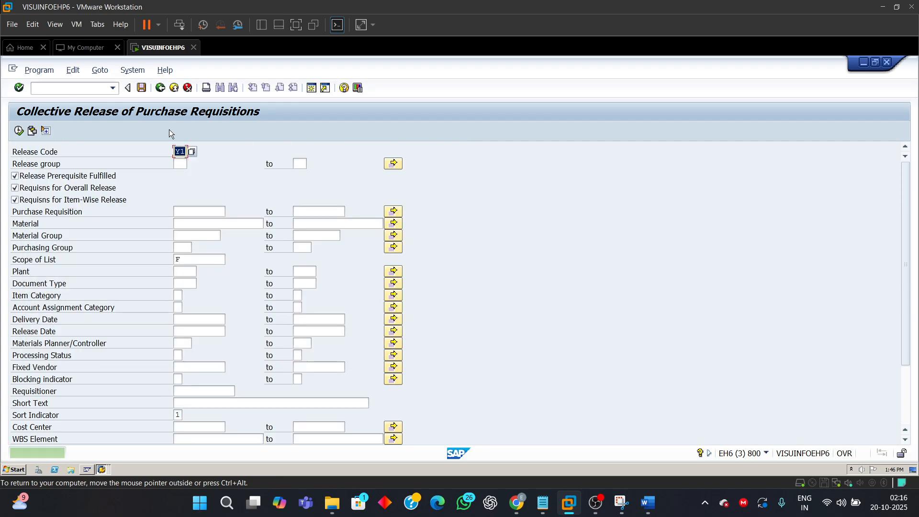
{"action": "left_click", "coordinate": [19, 134]}
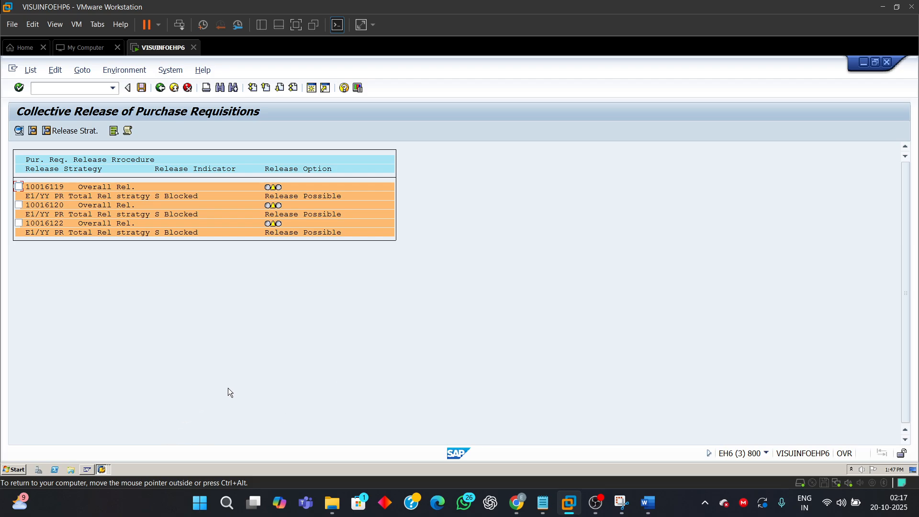
Check the release instructions in the Word notes, return to the ME55 selection screen and execute the list again for release code Y1.
{"action": "left_click", "coordinate": [648, 503]}
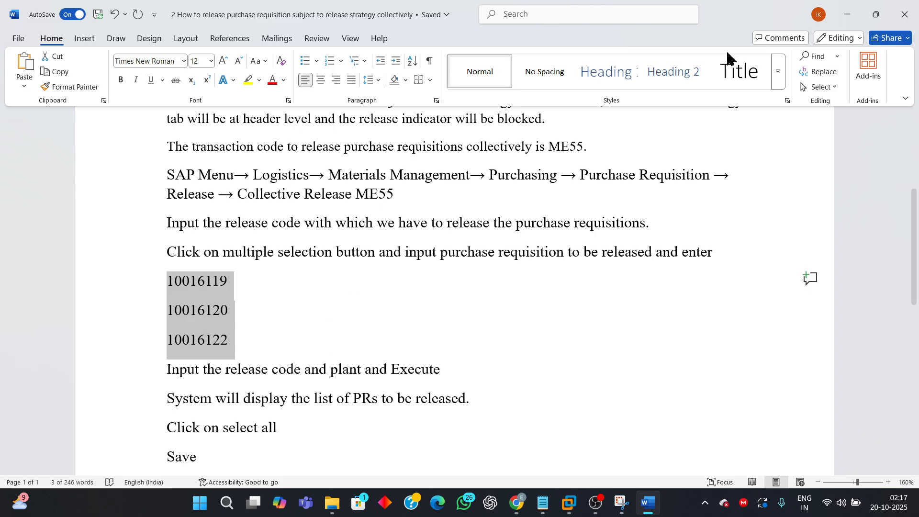
{"action": "left_click", "coordinate": [847, 14]}
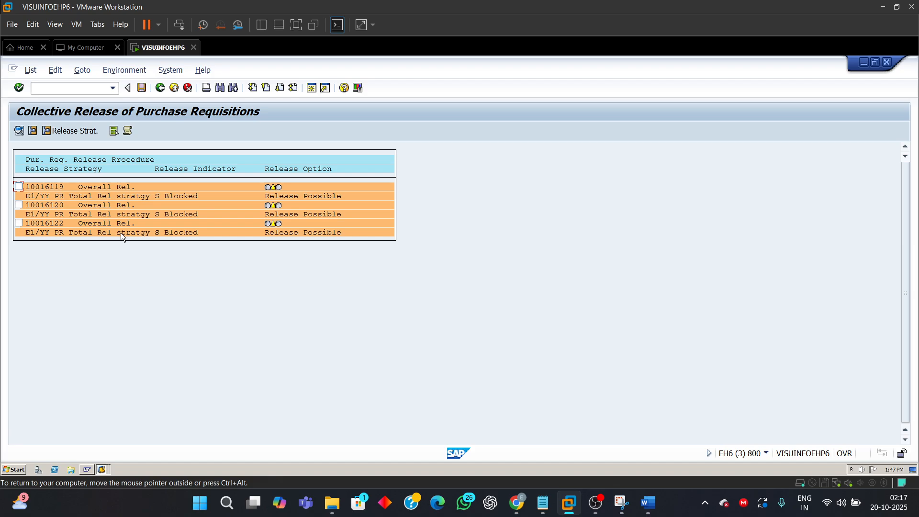
{"action": "left_click", "coordinate": [161, 91]}
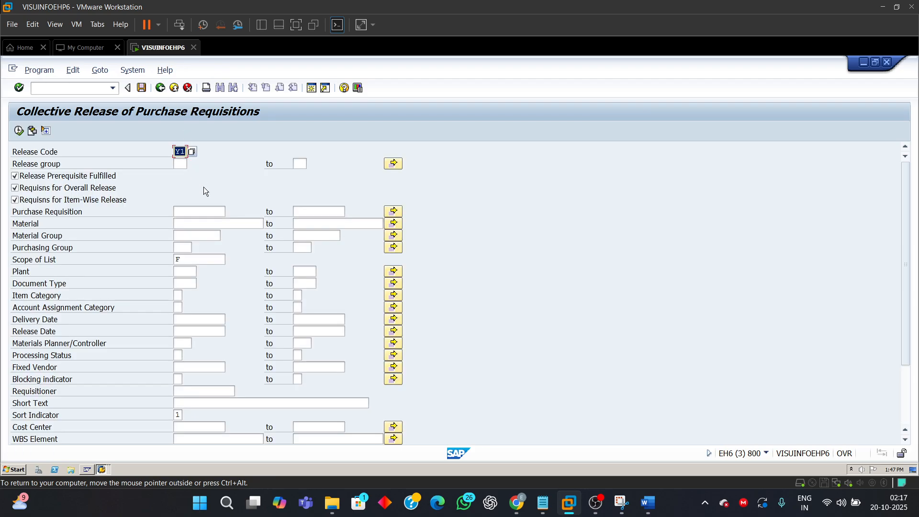
{"action": "left_click", "coordinate": [181, 152]}
{"action": "left_click", "coordinate": [20, 131]}
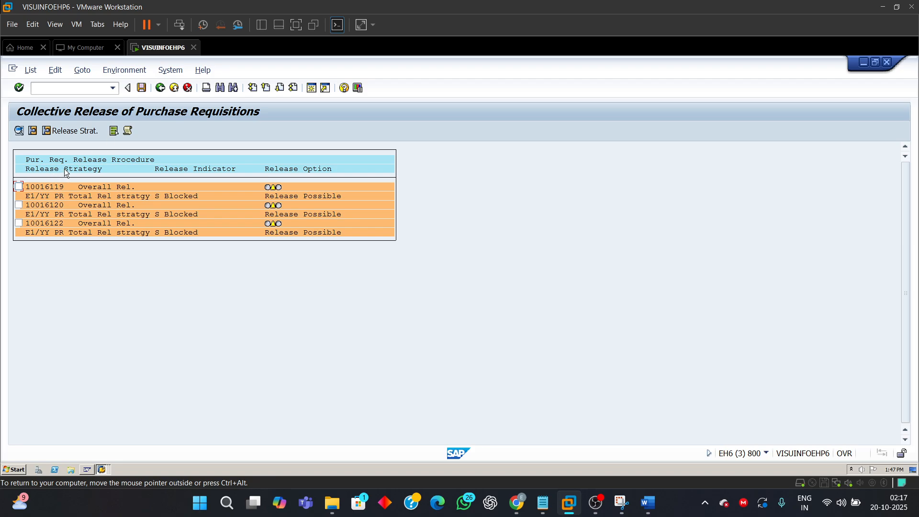
Select purchase requisitions 10016119, 10016120 and 10016122 for release with code Y1 and save.
{"action": "left_click", "coordinate": [19, 187]}
{"action": "left_click", "coordinate": [19, 205]}
{"action": "left_click", "coordinate": [142, 87]}
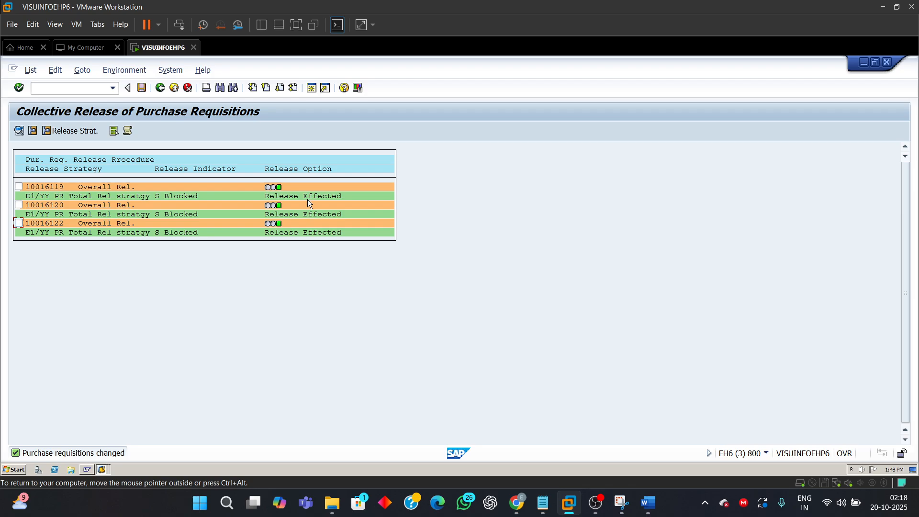
Return to the selection screen and rerun the list for release code Y1 to check for requisitions still awaiting release.
{"action": "left_click", "coordinate": [162, 89]}
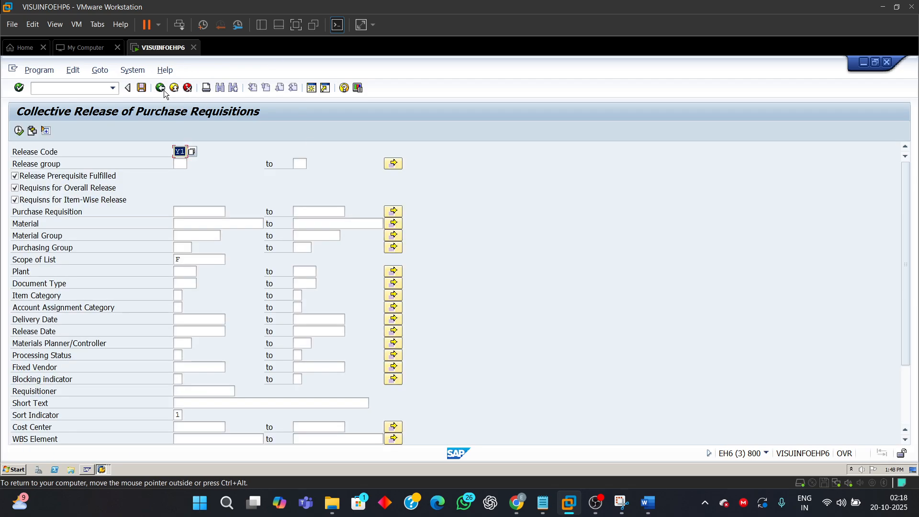
{"action": "left_click", "coordinate": [20, 131]}
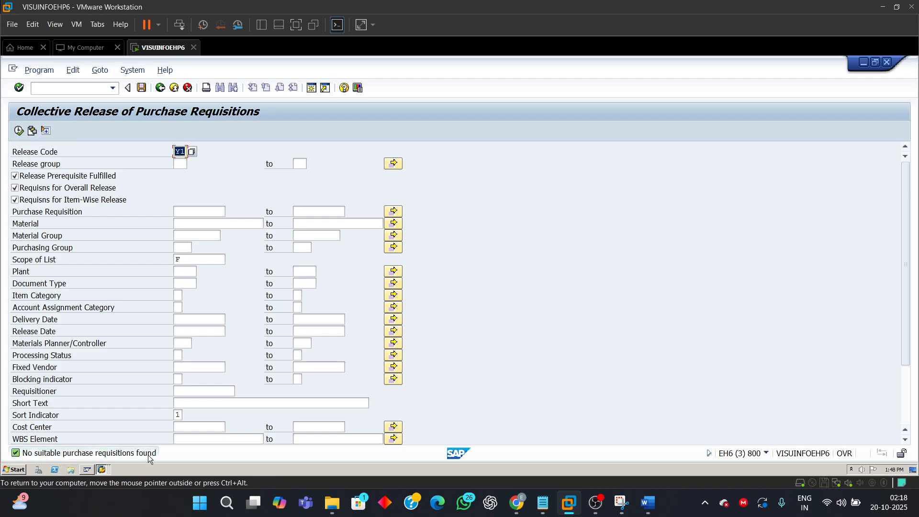
{"action": "left_click", "coordinate": [186, 163]}
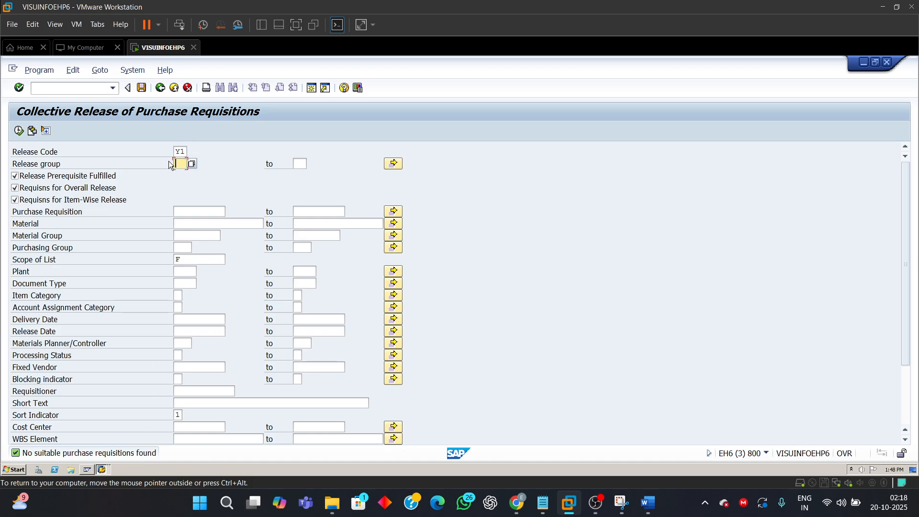
Check the release codes in the release strategy of purchase requisition 10016122 and return to the collective release selection screen.
{"action": "double_click", "coordinate": [183, 152]}
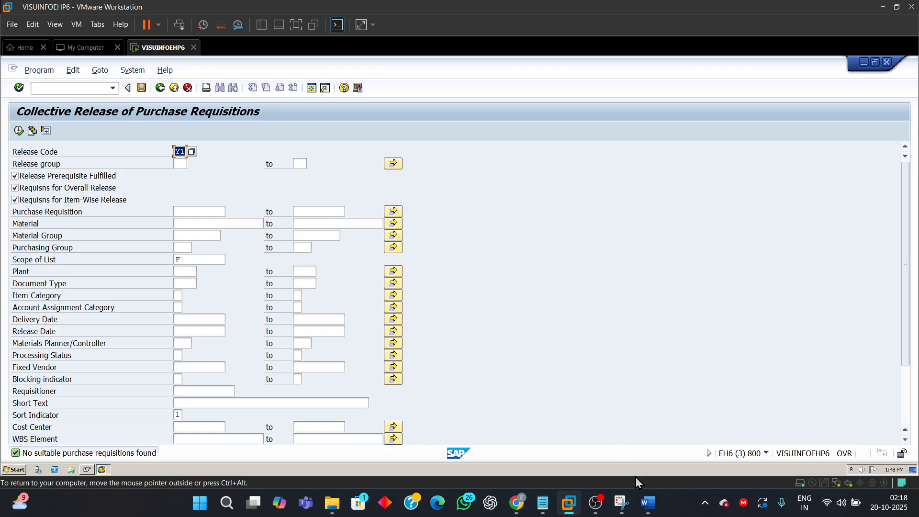
{"action": "left_click", "coordinate": [101, 470]}
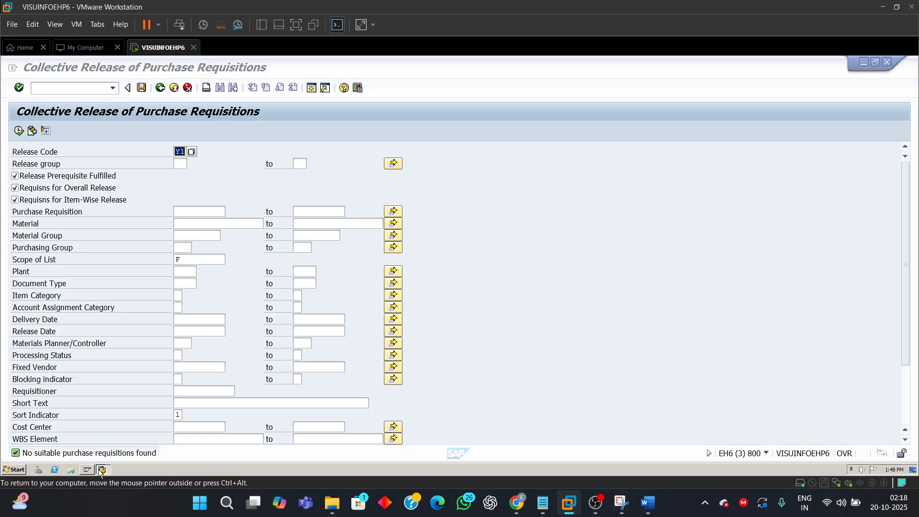
{"action": "left_click", "coordinate": [97, 404]}
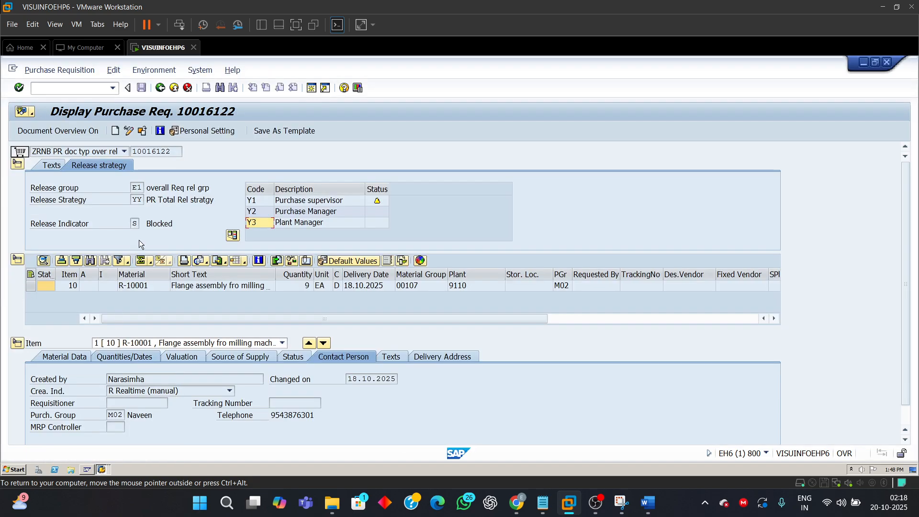
{"action": "left_click", "coordinate": [257, 201]}
{"action": "left_click", "coordinate": [260, 212]}
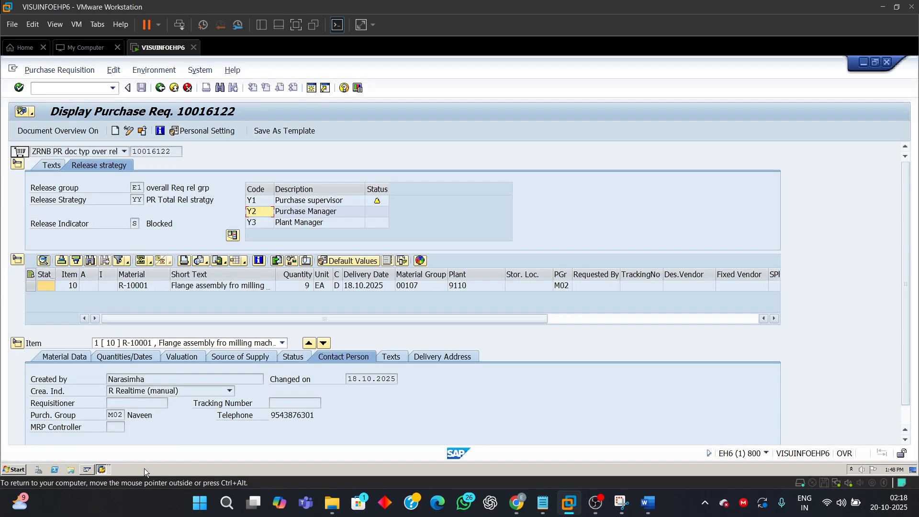
{"action": "left_click", "coordinate": [105, 470]}
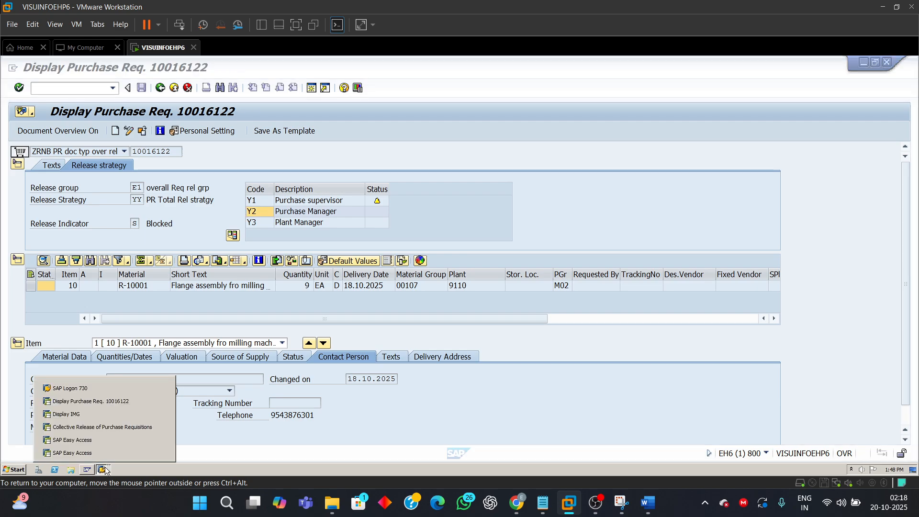
{"action": "left_click", "coordinate": [88, 427]}
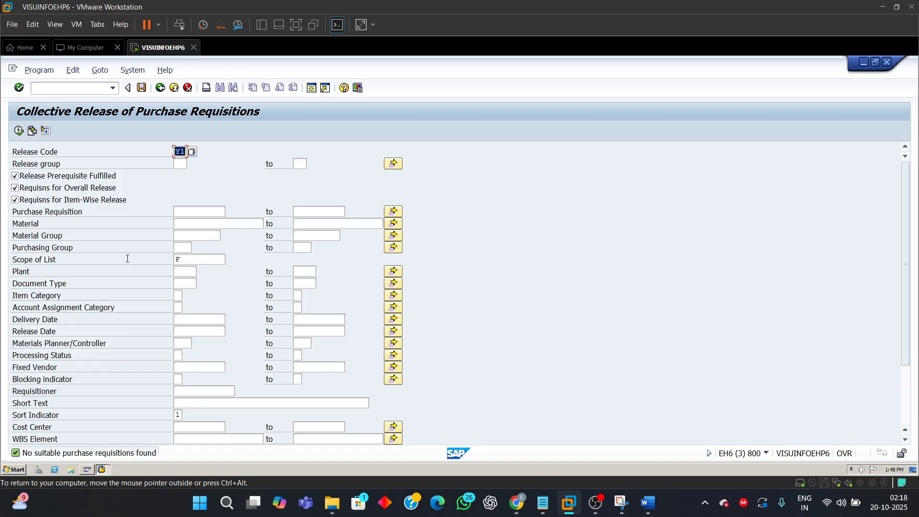
Execute the list for release code Y2, select purchase requisitions 10016119, 10016120 and 10016122 for release, and save.
{"action": "type", "text": "Y2"}
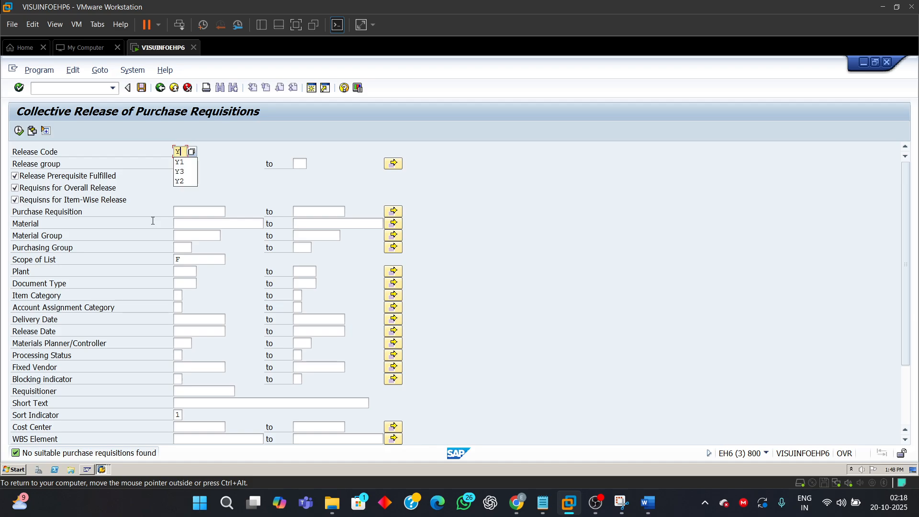
{"action": "left_click", "coordinate": [19, 130]}
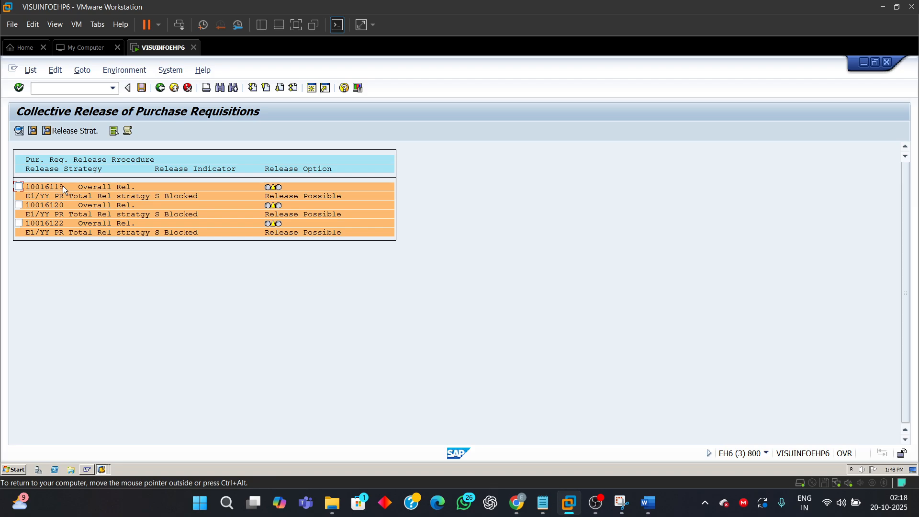
{"action": "left_click", "coordinate": [20, 223]}
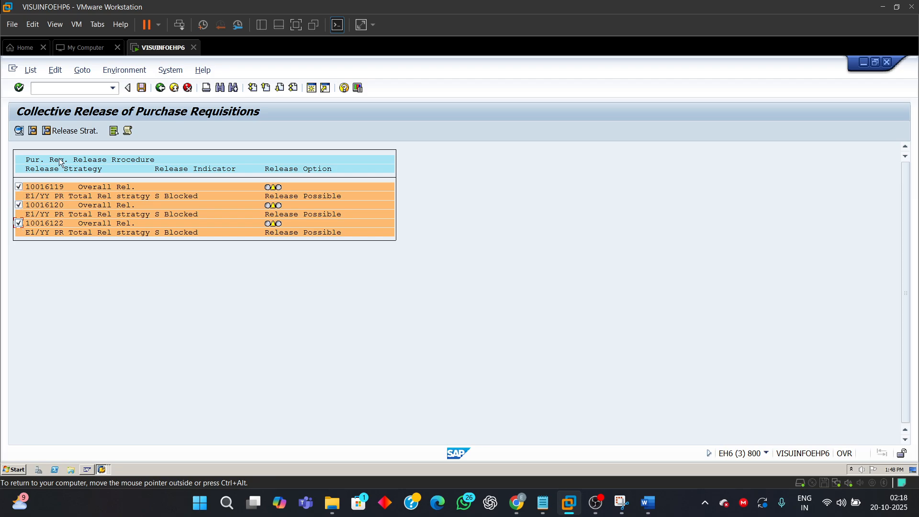
{"action": "left_click", "coordinate": [142, 88]}
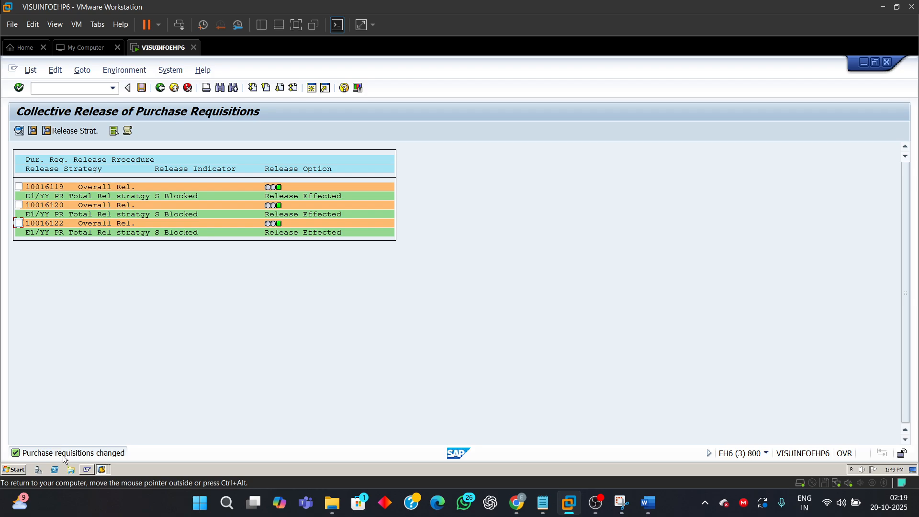
Leave the Y2 list, look up the Plant Manager's release code in requisition 10016122, and return to the collective release selection screen.
{"action": "left_click", "coordinate": [160, 88]}
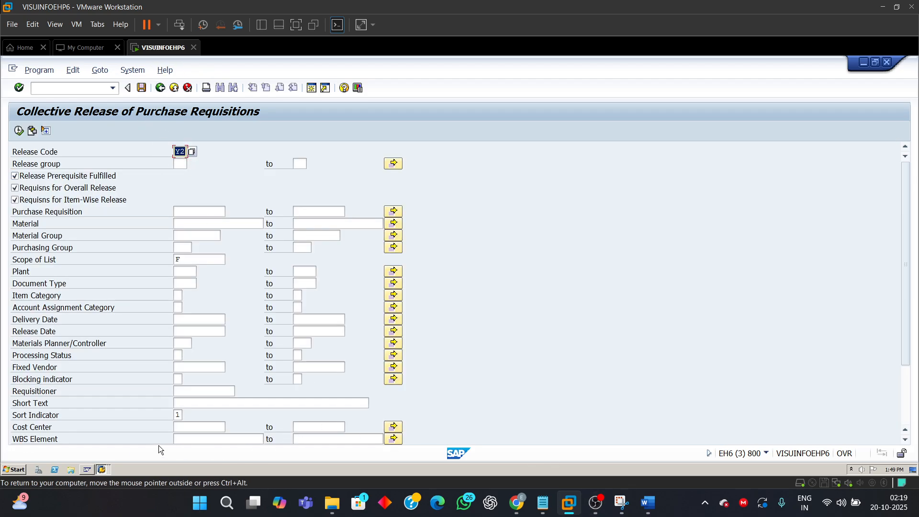
{"action": "left_click", "coordinate": [102, 471]}
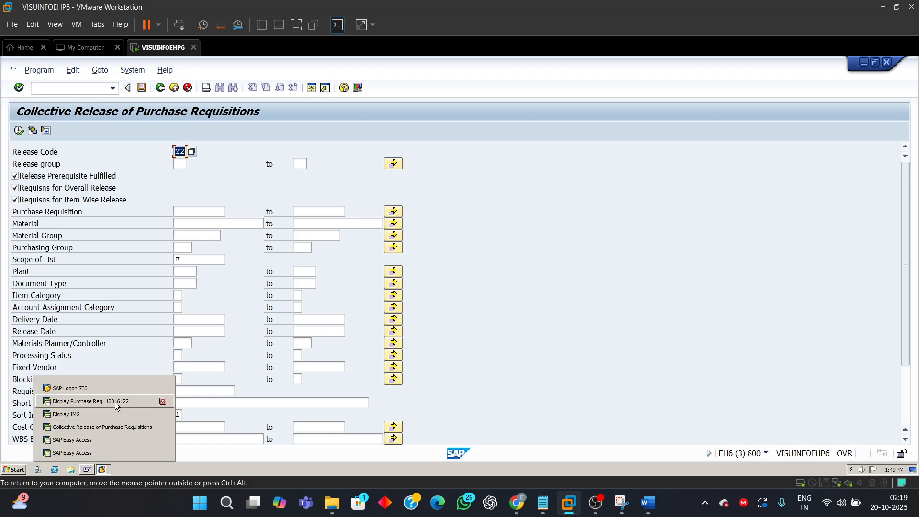
{"action": "left_click", "coordinate": [91, 402]}
{"action": "left_click", "coordinate": [255, 223]}
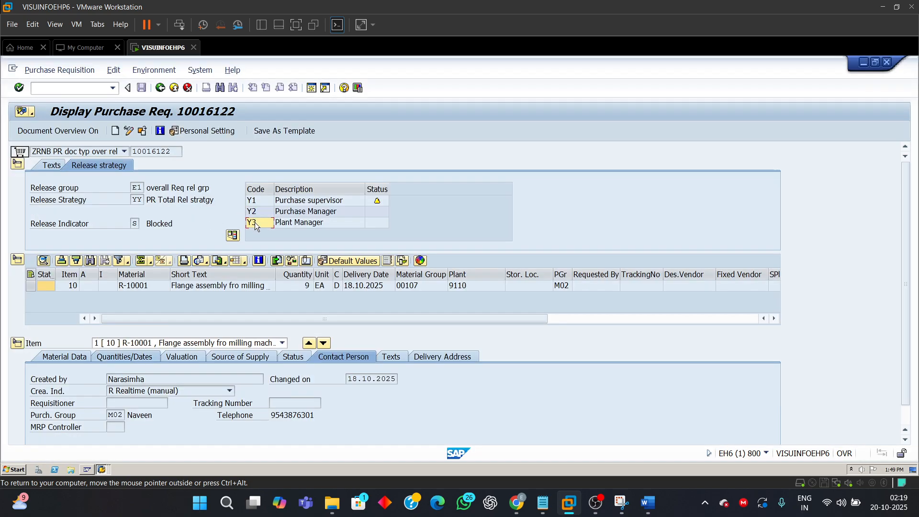
{"action": "left_click", "coordinate": [102, 469]}
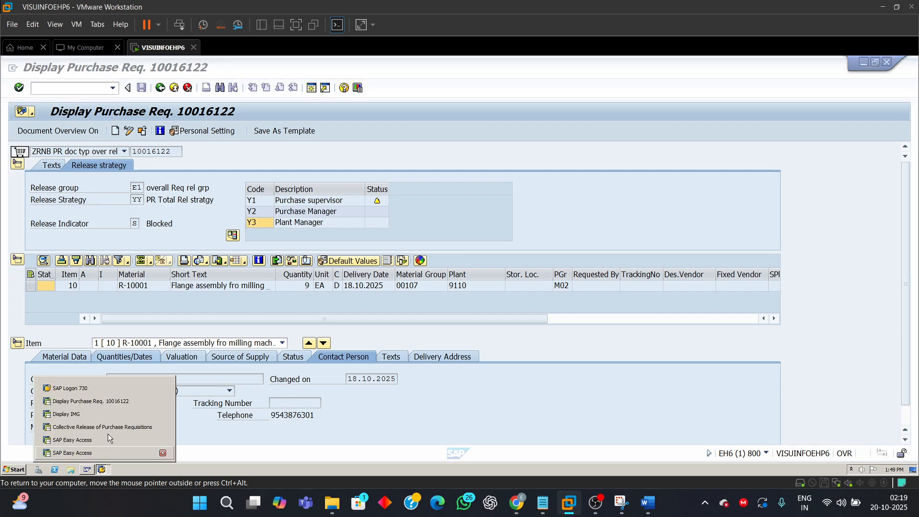
{"action": "left_click", "coordinate": [102, 431]}
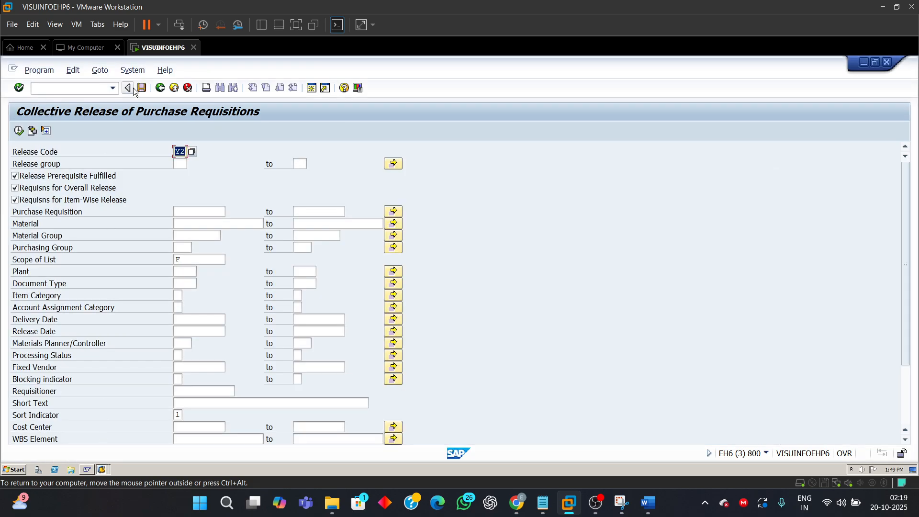
Execute the list for release code Y3, select purchase requisitions 10016119, 10016120 and 10016122 for release, and save.
{"action": "type", "text": "Y"}
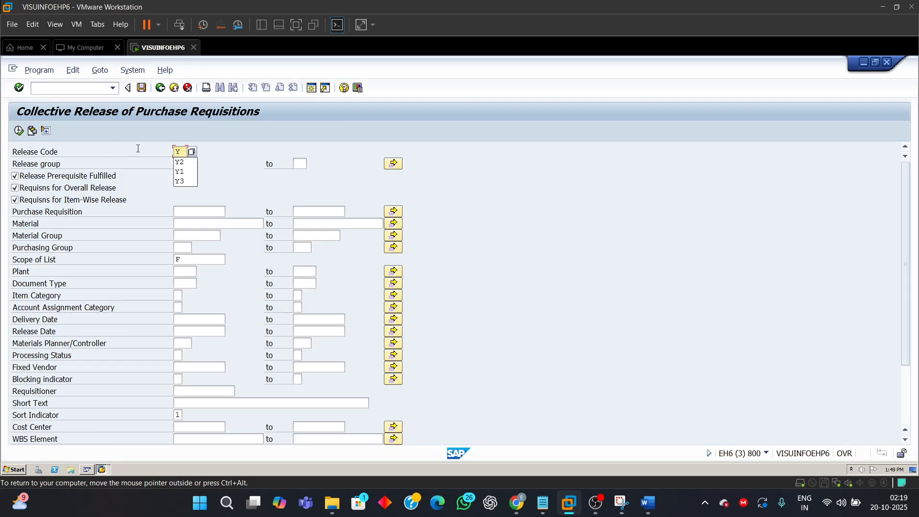
{"action": "type", "text": "3"}
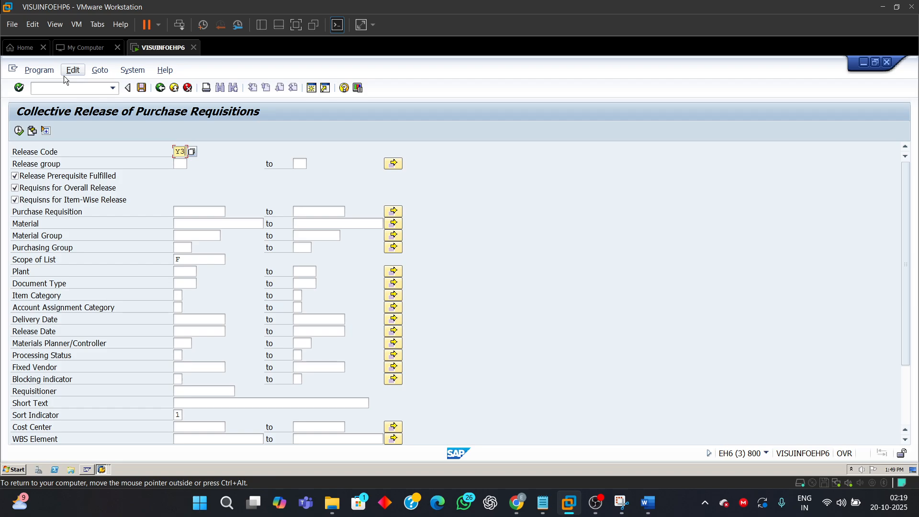
{"action": "left_click", "coordinate": [19, 130]}
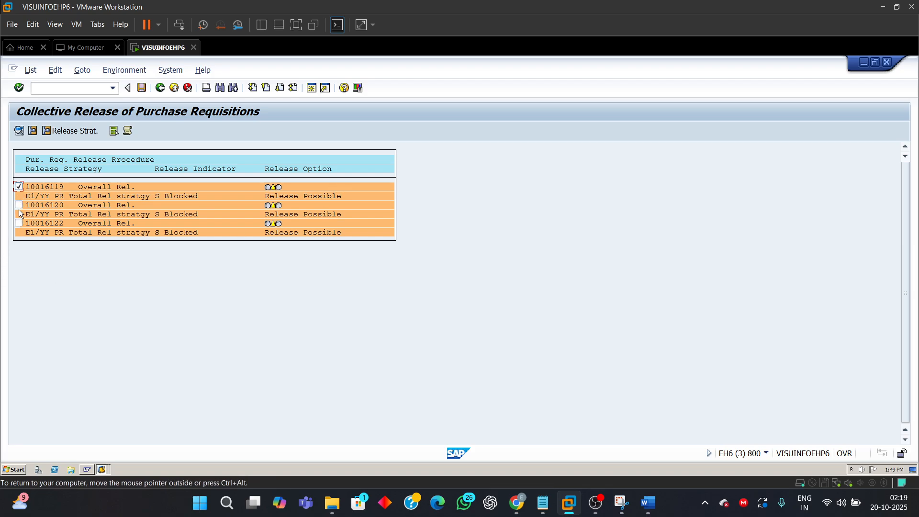
{"action": "left_click", "coordinate": [18, 223]}
{"action": "left_click", "coordinate": [141, 89]}
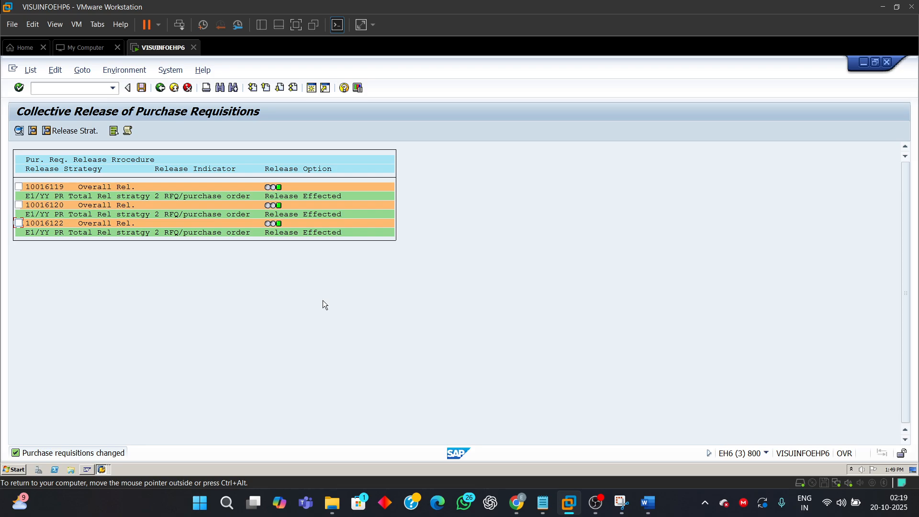
Redisplay purchase requisition 10016122 with transaction ME53N and examine its release code statuses and release indicator.
{"action": "left_click", "coordinate": [101, 470]}
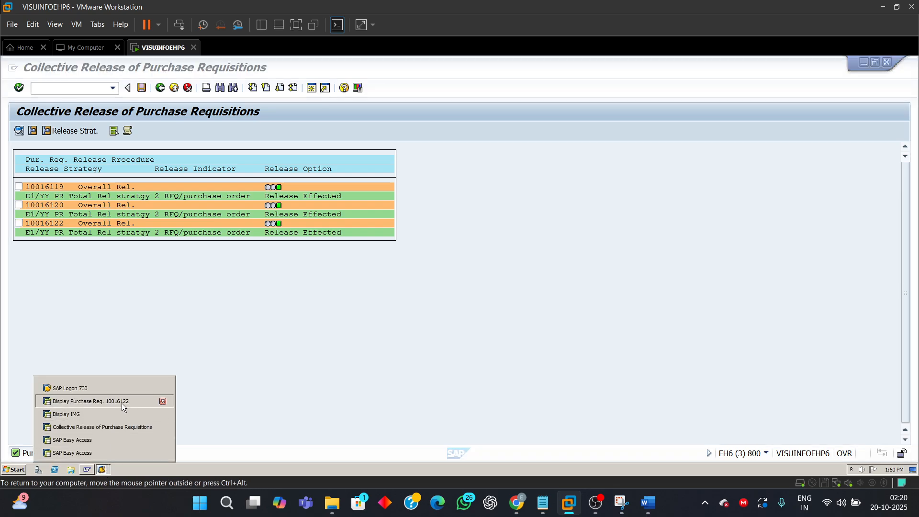
{"action": "left_click", "coordinate": [121, 403]}
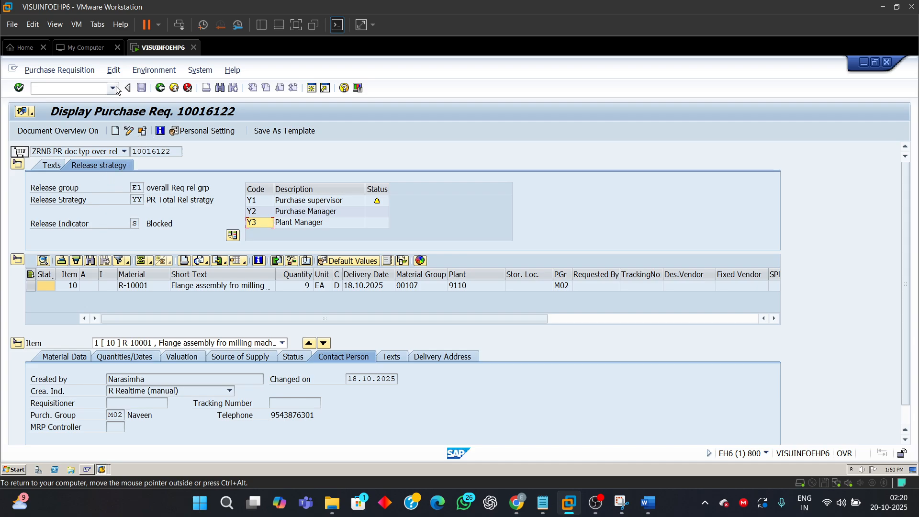
{"action": "left_click", "coordinate": [160, 88]}
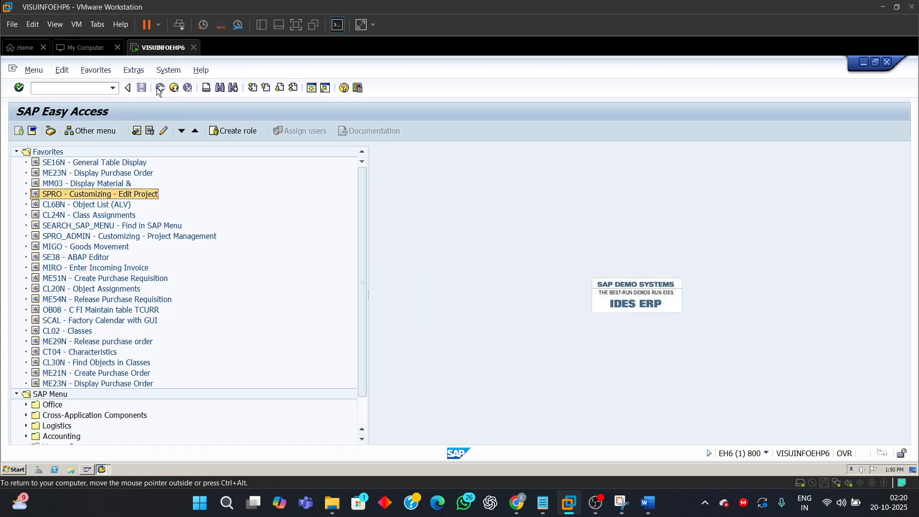
{"action": "left_click", "coordinate": [112, 88]}
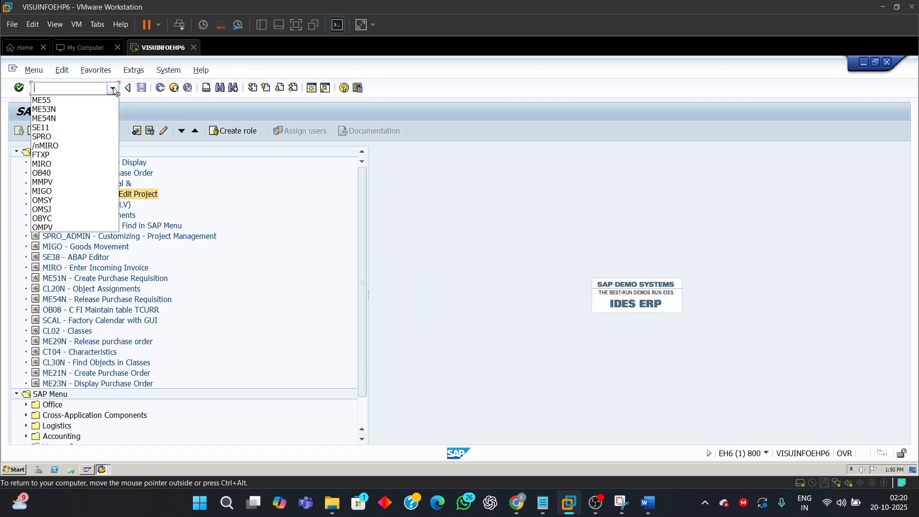
{"action": "left_click", "coordinate": [76, 111]}
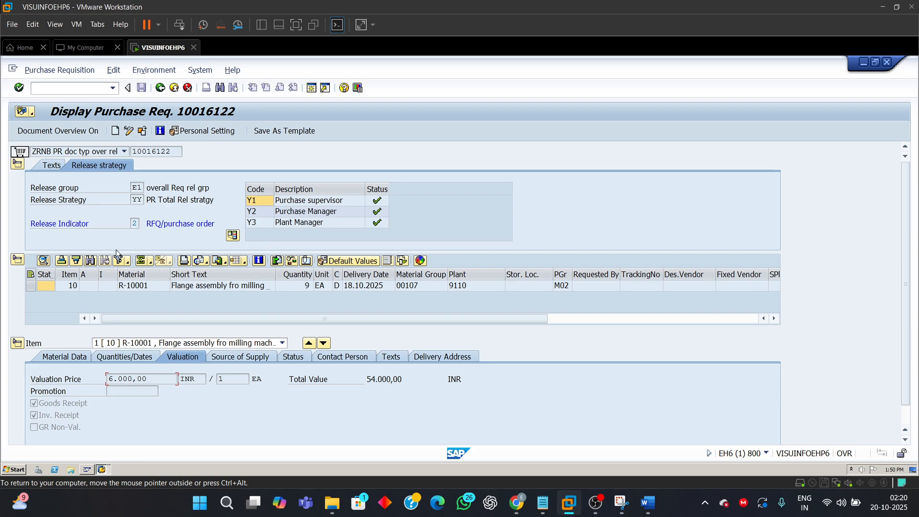
{"action": "left_click", "coordinate": [37, 224]}
{"action": "left_click_drag", "start_coordinate": [147, 223], "coordinate": [217, 226]}
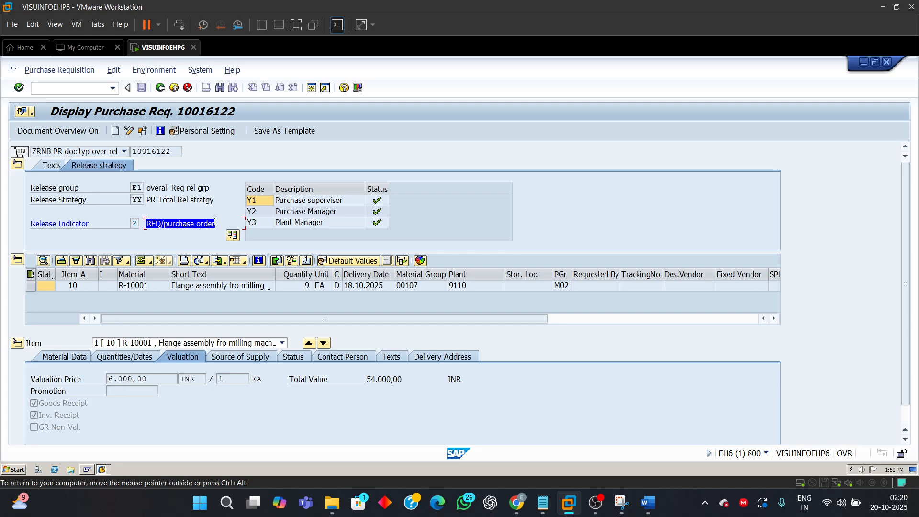
{"action": "left_click", "coordinate": [154, 223]}
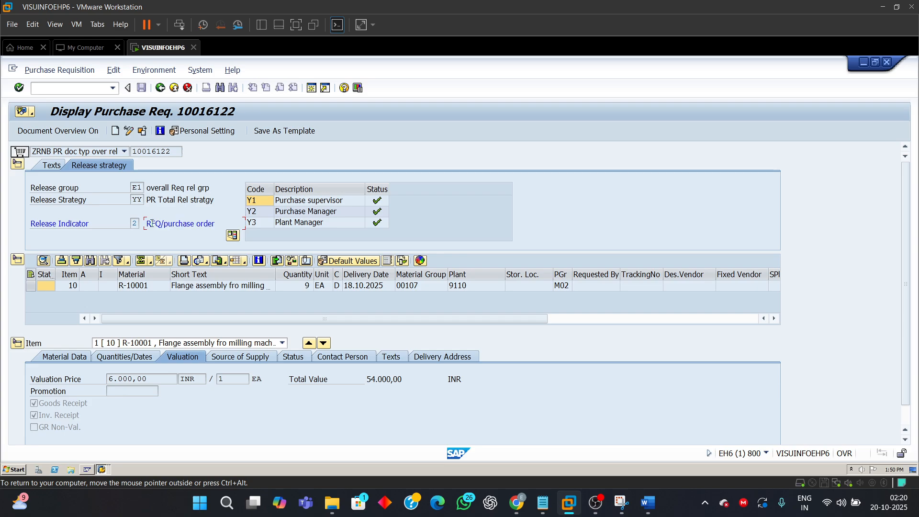
{"action": "left_click_drag", "start_coordinate": [145, 223], "coordinate": [232, 234]}
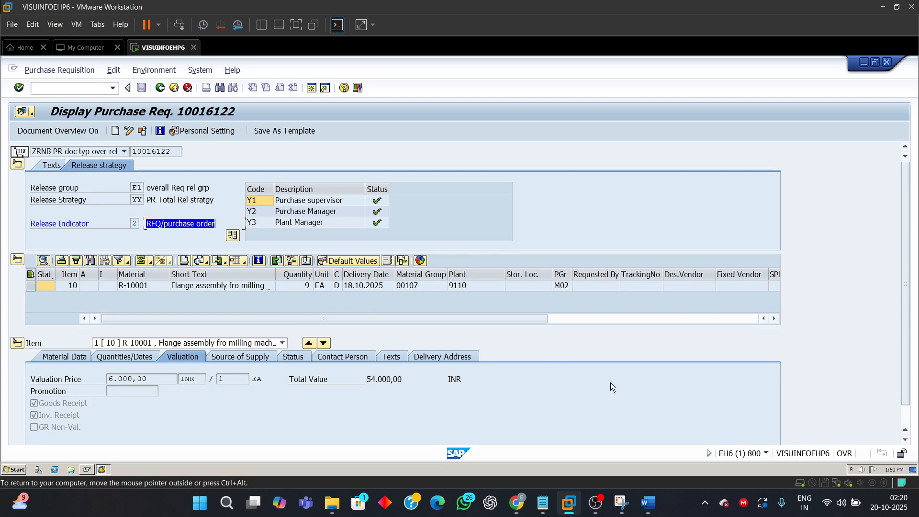
{"action": "mouse_move", "coordinate": [607, 491]}
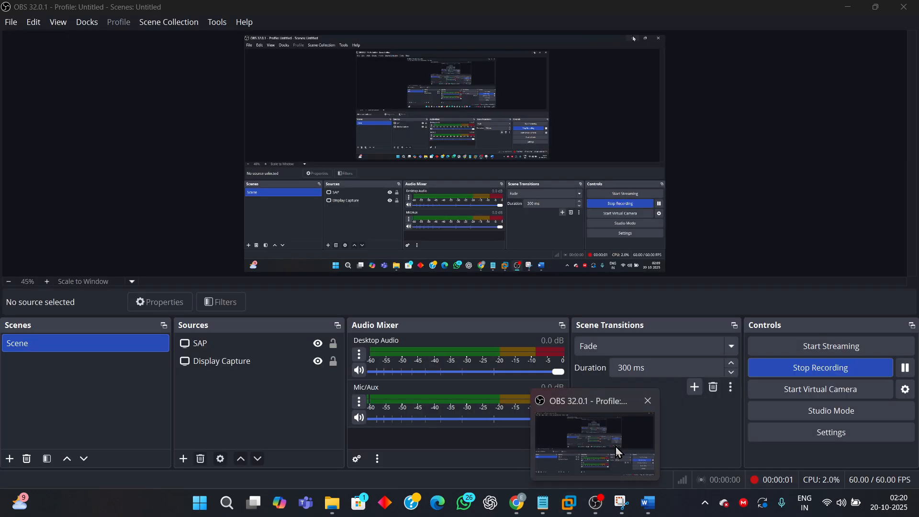